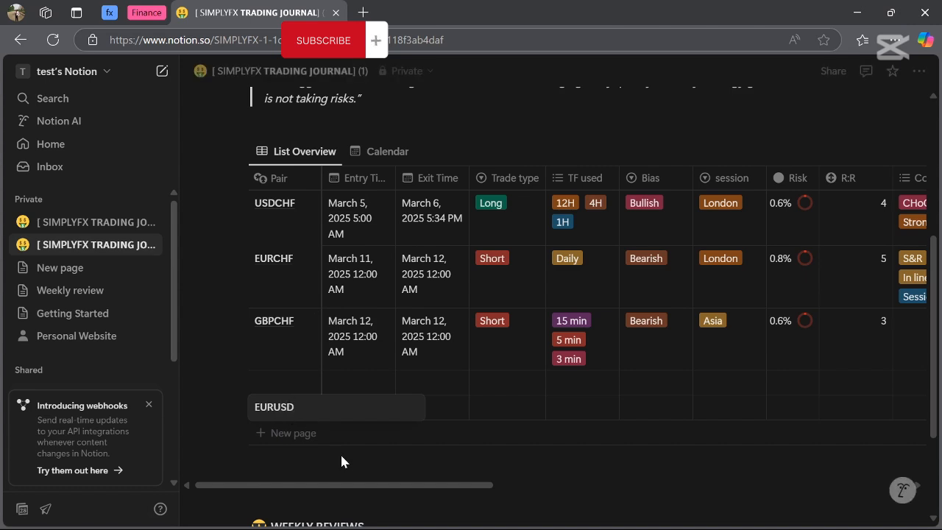
# Step: Confirm EURUSD as the new row's pair and set its entry time to March 28, 2025, 3:30 PM
pyautogui.press('Return')
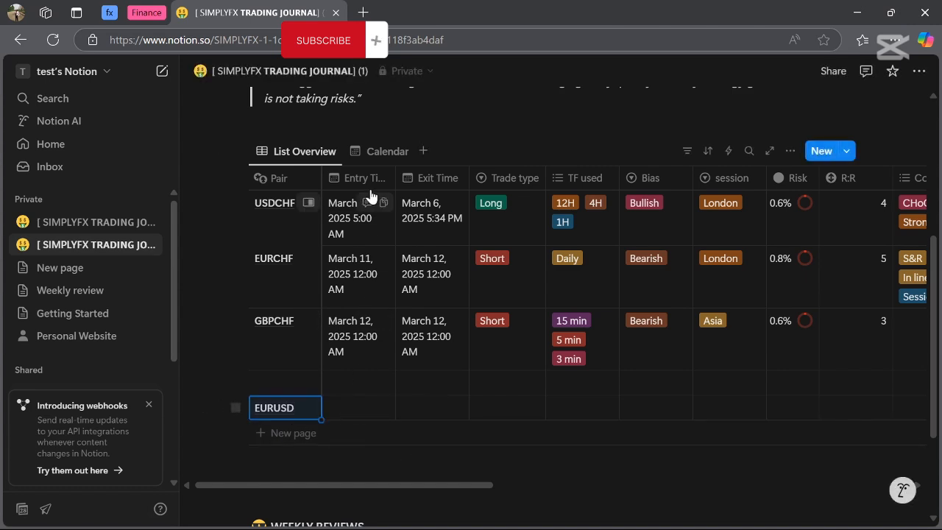
pyautogui.click(334, 411)
pyautogui.click(334, 412)
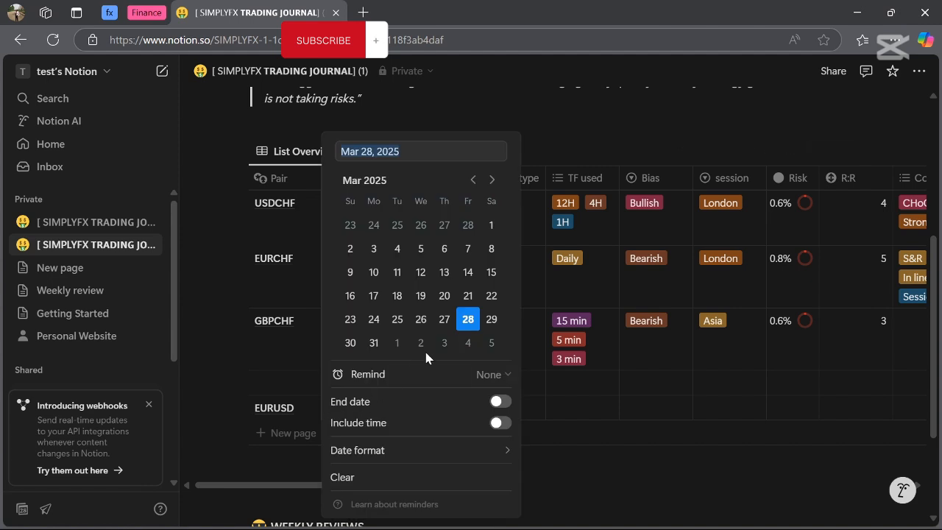
pyautogui.click(467, 319)
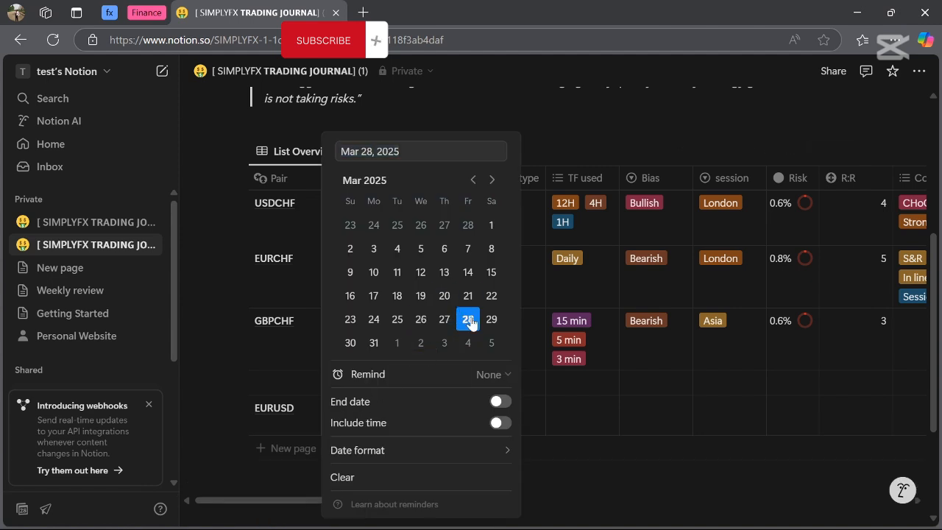
pyautogui.click(500, 423)
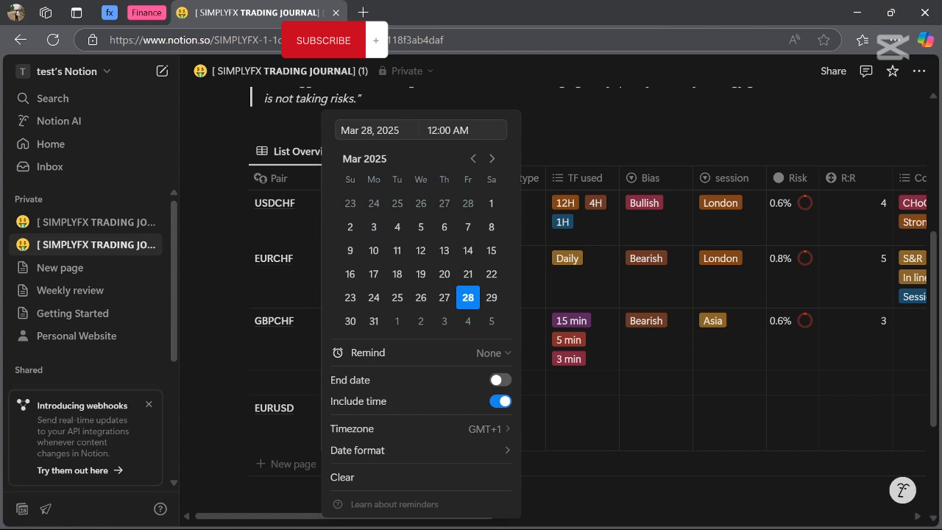
pyautogui.click(434, 129)
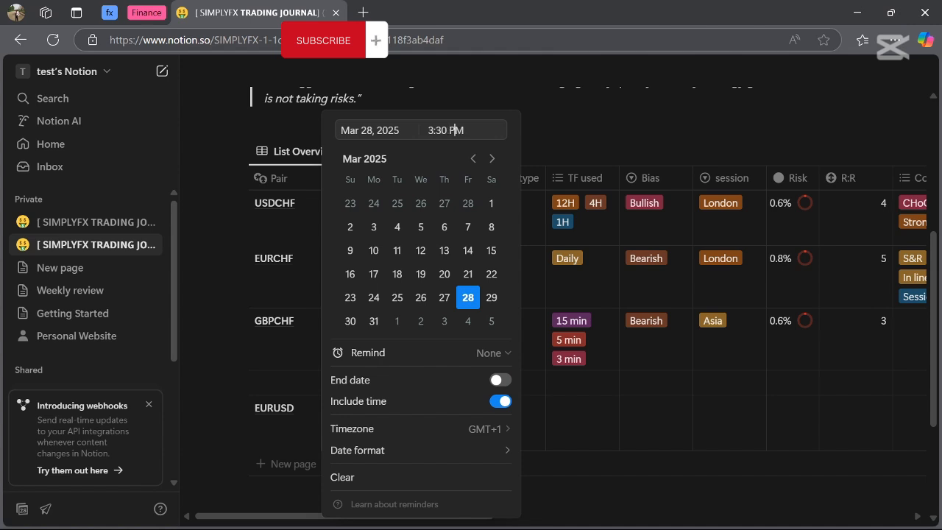
pyautogui.press('Escape')
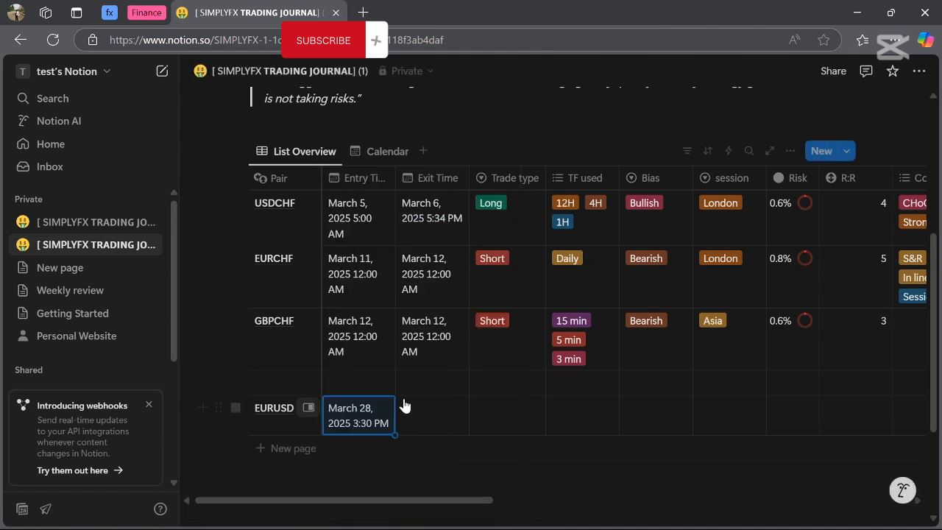
# Step: Set the EURUSD trade's exit time to March 28, 2025, 5:00 PM
pyautogui.click(429, 434)
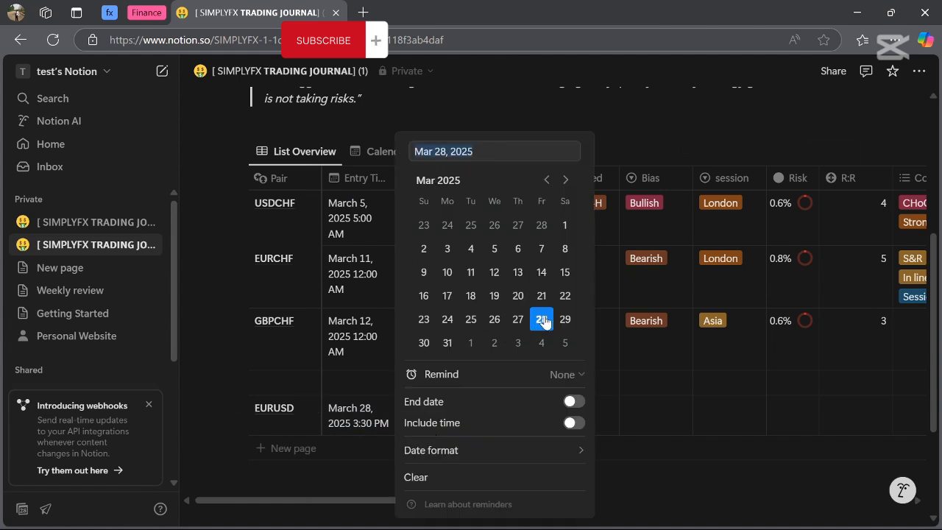
pyautogui.click(573, 423)
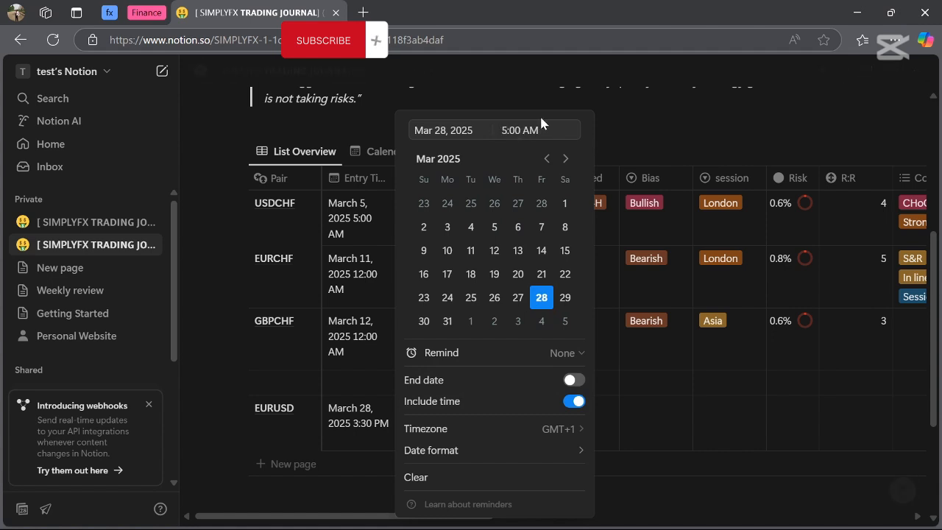
pyautogui.click(503, 130)
pyautogui.press('BackSpace')
pyautogui.press('BackSpace')
pyautogui.write('PM')
pyautogui.click(629, 490)
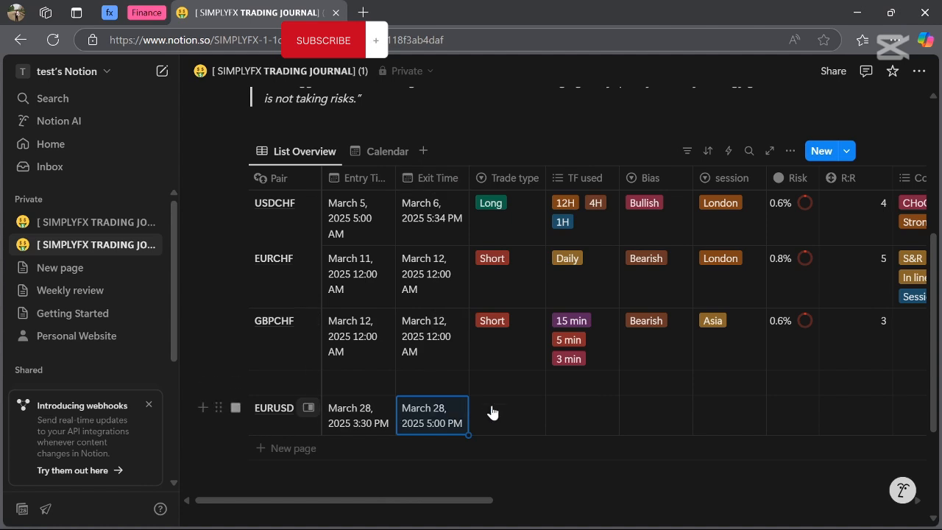
# Step: Set the EURUSD trade type to Short and tag the timeframes used as 4H, 2H and 1H
pyautogui.hscroll(2, 490, 412)
pyautogui.click(427, 429)
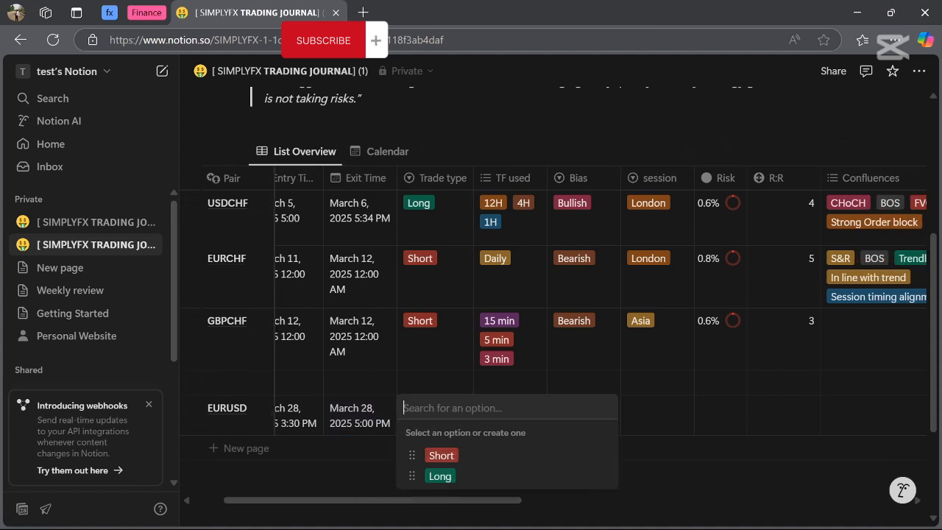
pyautogui.click(441, 456)
pyautogui.click(505, 409)
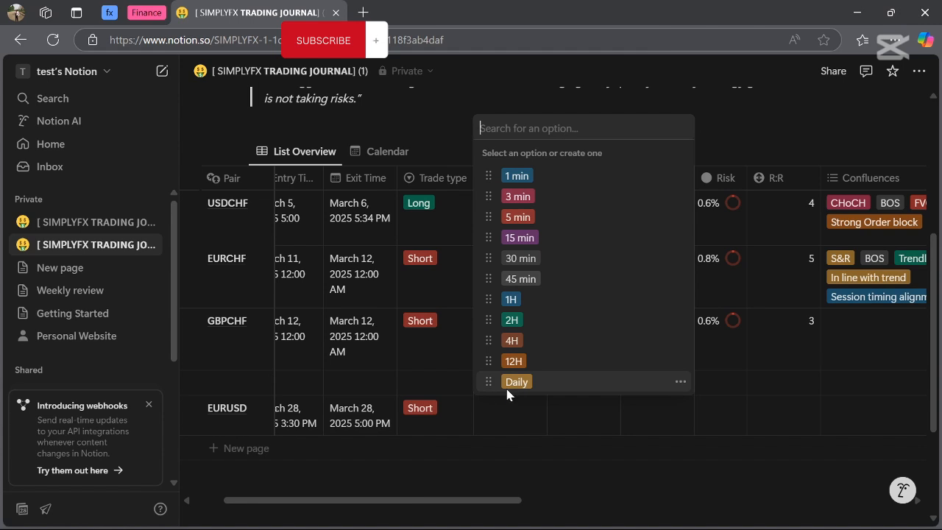
pyautogui.click(520, 343)
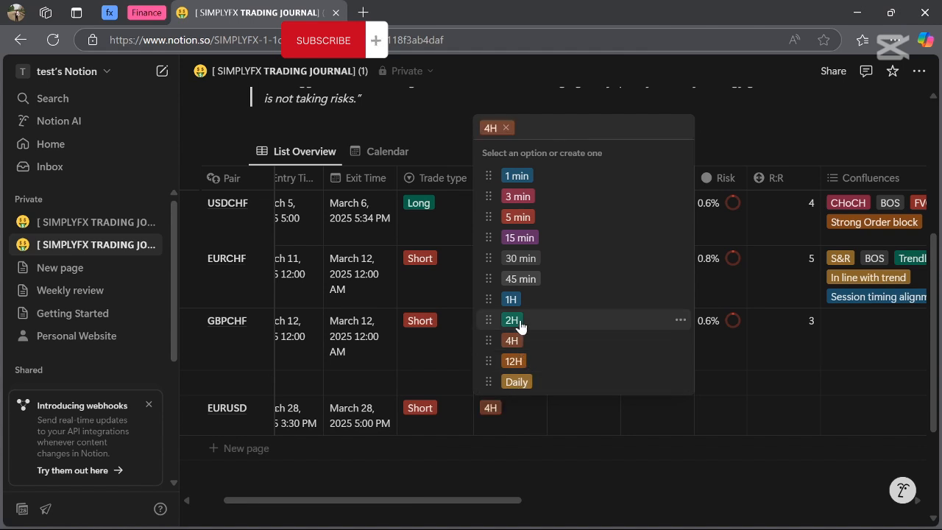
pyautogui.click(520, 323)
pyautogui.click(513, 304)
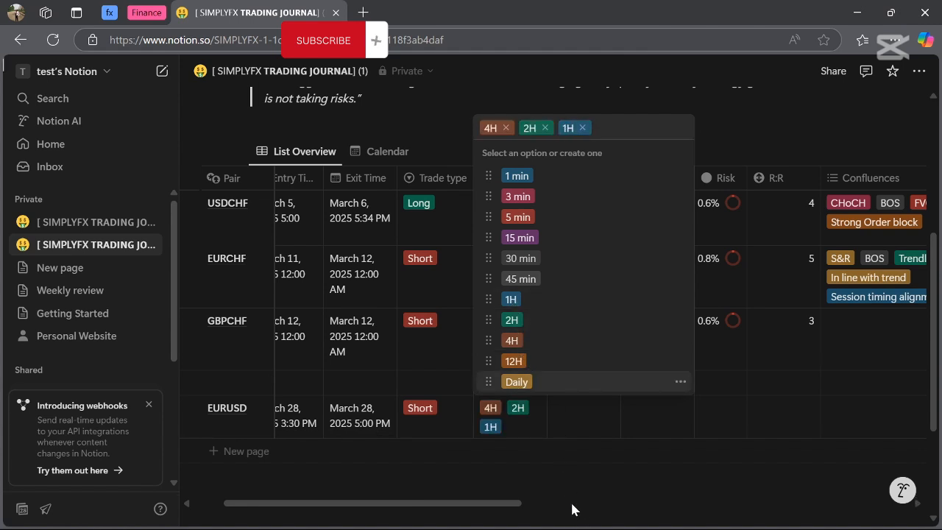
pyautogui.click(572, 510)
# Step: Set the EURUSD trade's bias to Bearish and its session to London
pyautogui.moveTo(571, 507); pyautogui.dragTo(374, 505)
pyautogui.click(428, 410)
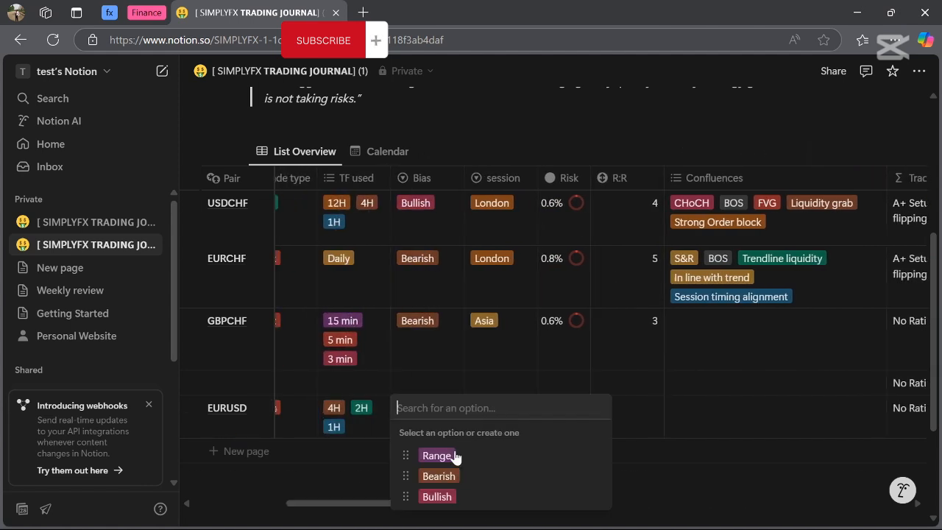
pyautogui.click(446, 475)
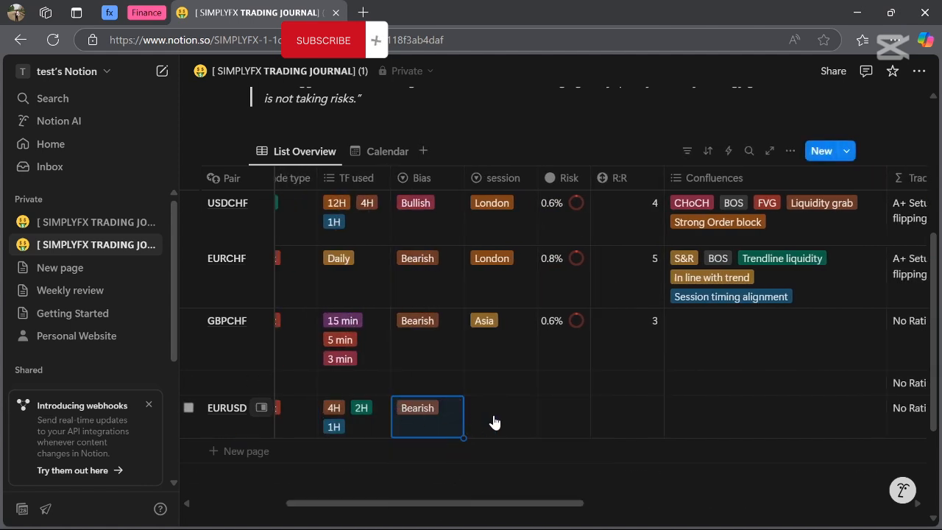
pyautogui.click(493, 418)
pyautogui.click(518, 381)
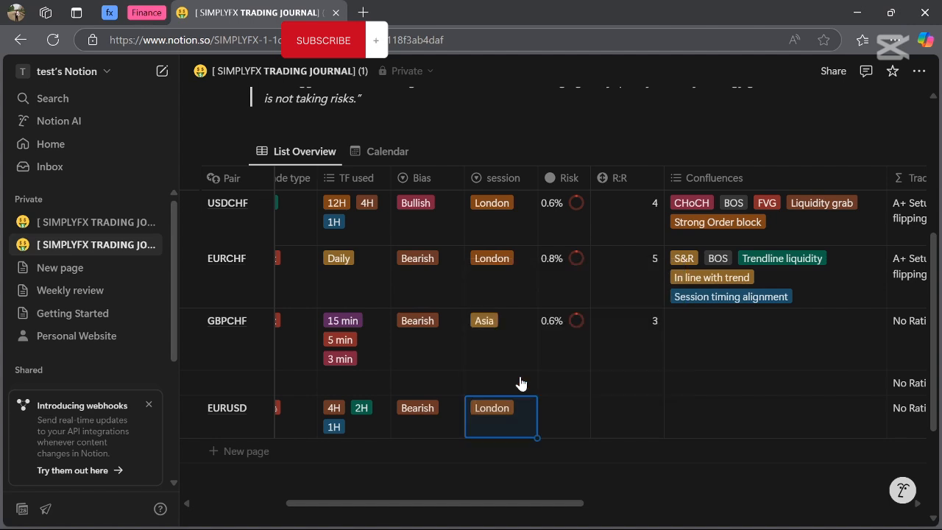
# Step: Try to enter a risk of 0.8% for the EURUSD trade
pyautogui.click(557, 420)
pyautogui.write('0')
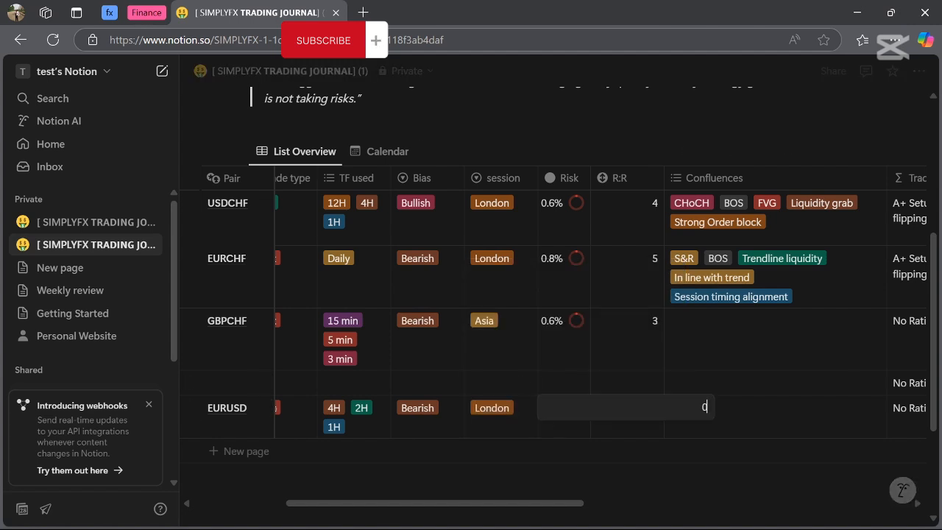
pyautogui.write('..8')
pyautogui.click(548, 483)
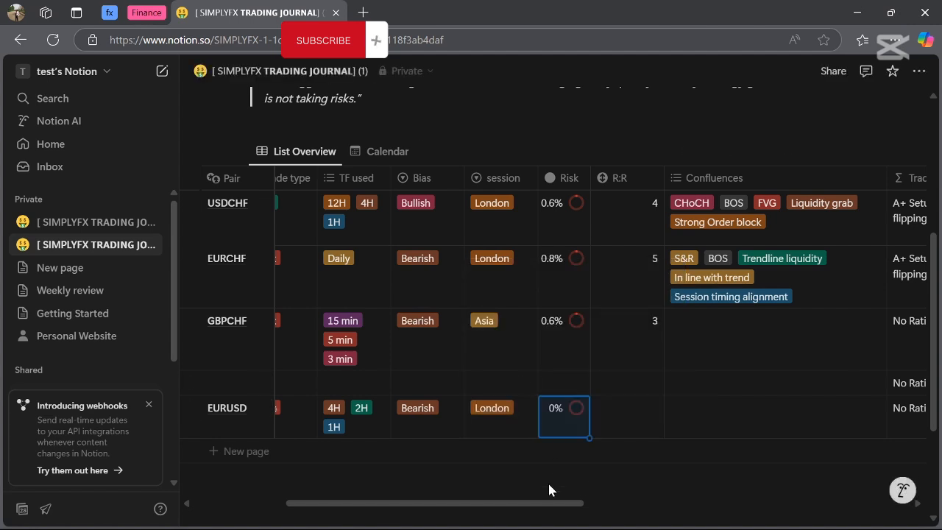
# Step: Enter 4 as the R:R value of the EURUSD trade
pyautogui.moveTo(574, 503); pyautogui.dragTo(649, 503)
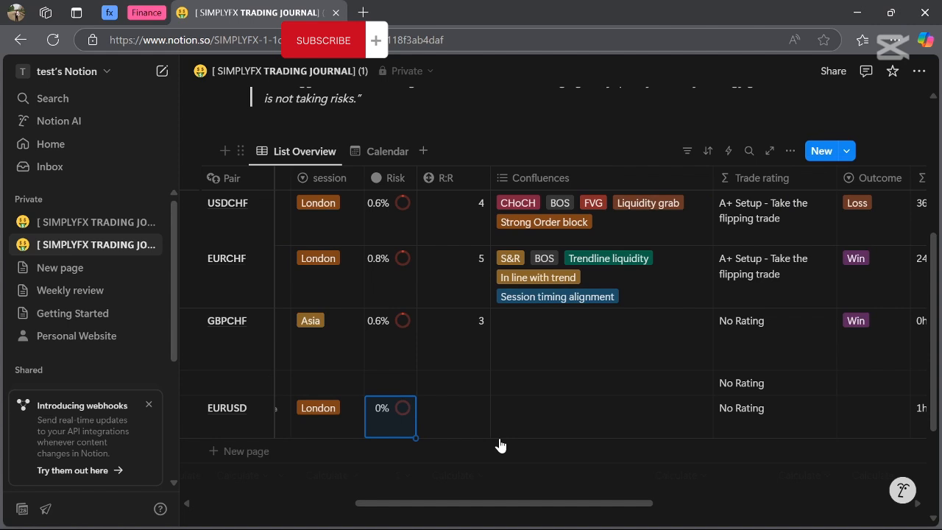
pyautogui.click(456, 412)
pyautogui.write('4')
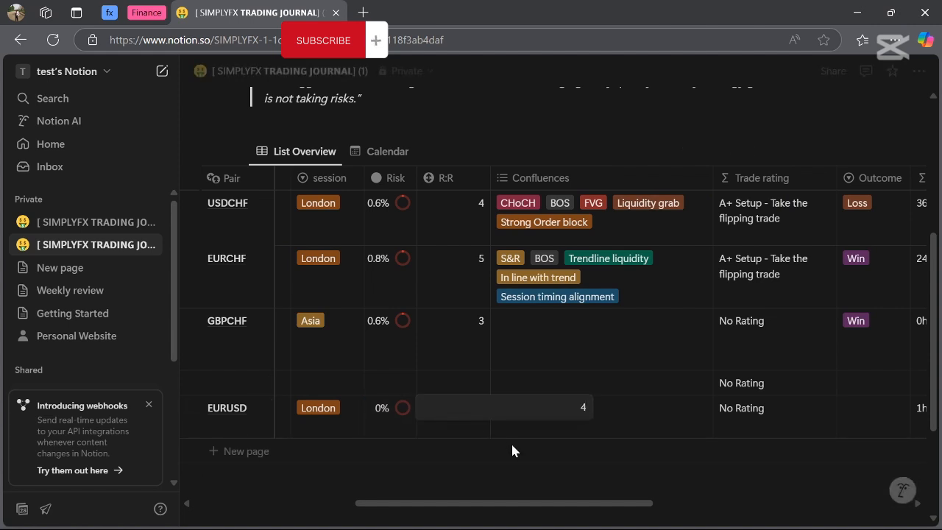
pyautogui.click(531, 481)
# Step: Tag the EURUSD trade's confluences with S&R, BOS, CHoCH, FVG, Candlestick confirmation and Strong Order block
pyautogui.click(580, 412)
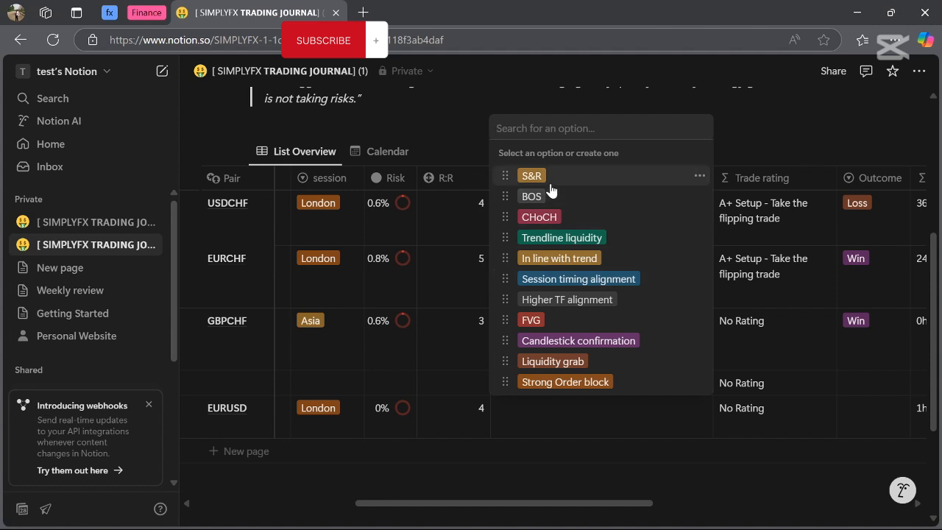
pyautogui.click(529, 175)
pyautogui.click(530, 197)
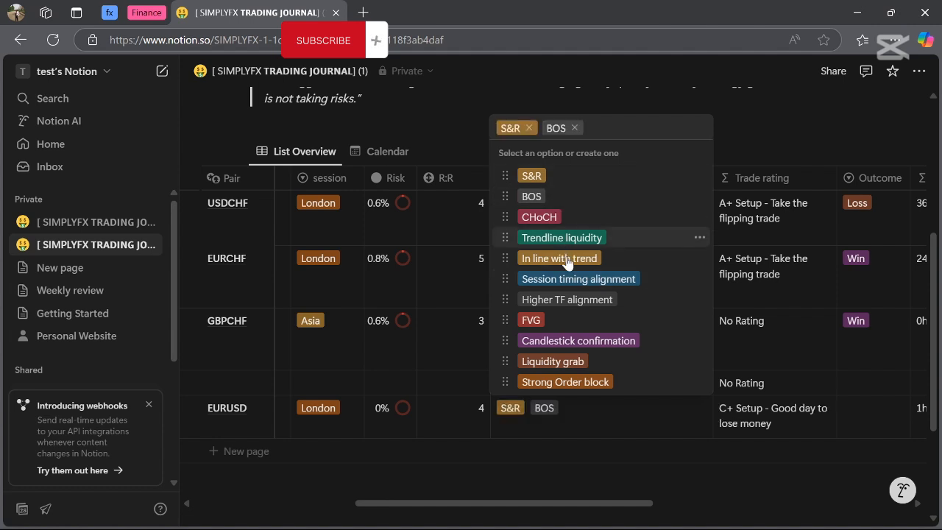
pyautogui.click(544, 217)
pyautogui.click(557, 325)
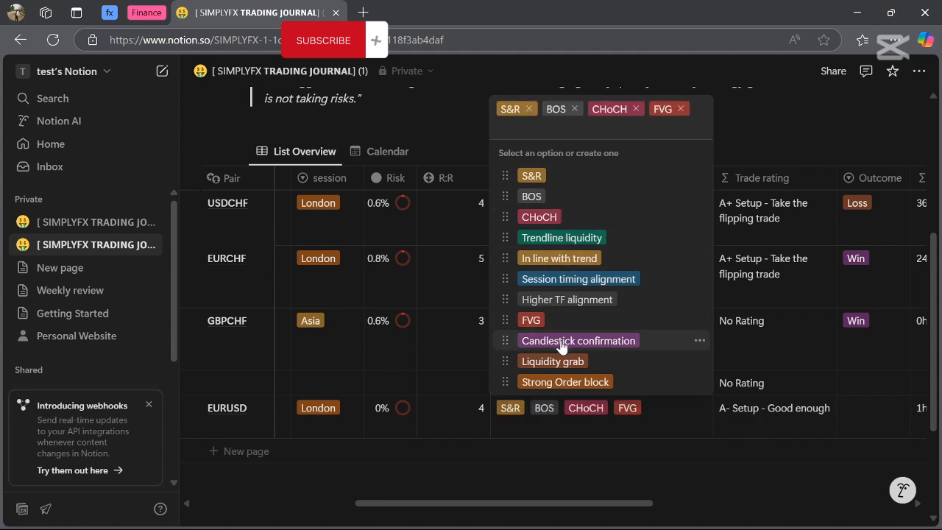
pyautogui.click(560, 340)
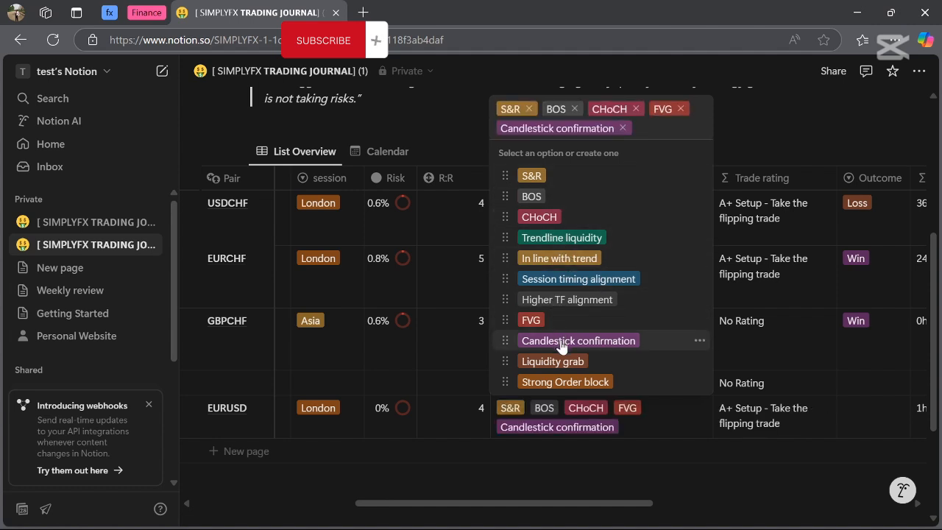
pyautogui.click(550, 382)
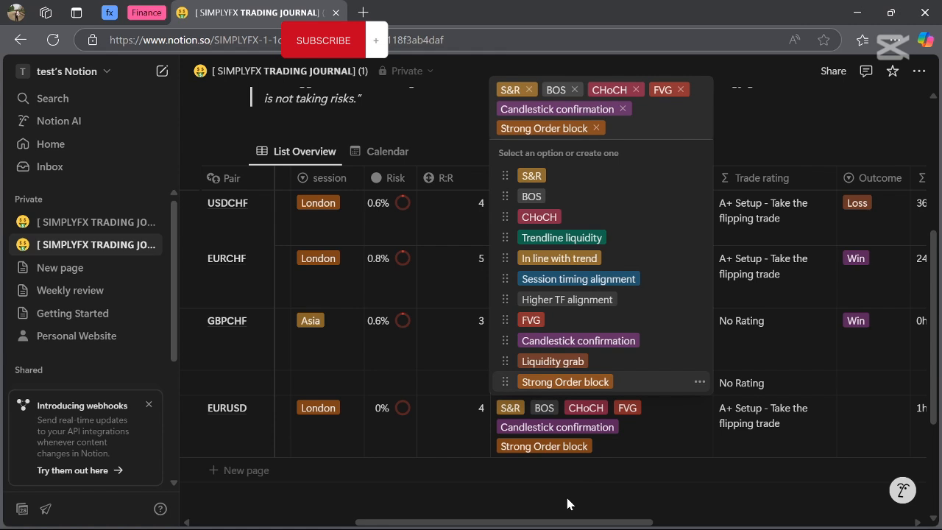
pyautogui.press('Escape')
# Step: Record the EURUSD trade's outcome as Win
pyautogui.hscroll(3, 500, 442)
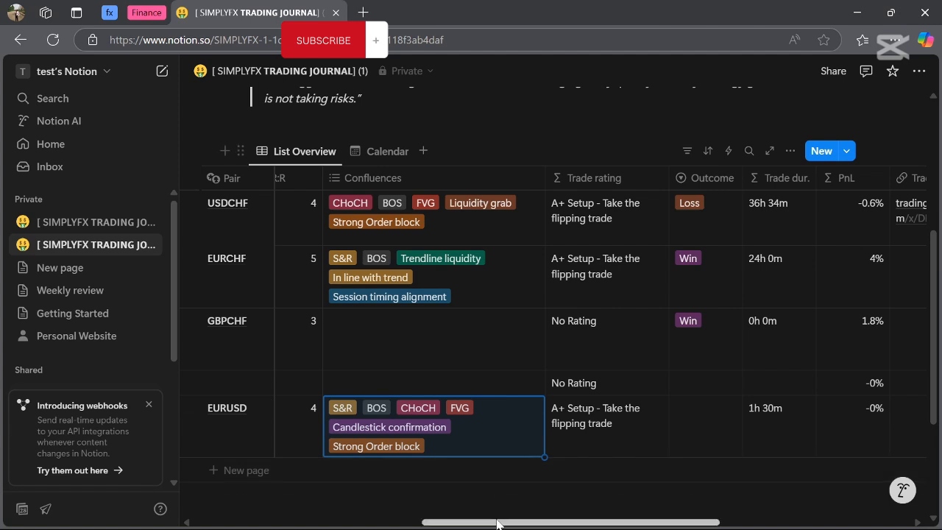
pyautogui.moveTo(495, 520); pyautogui.dragTo(600, 507)
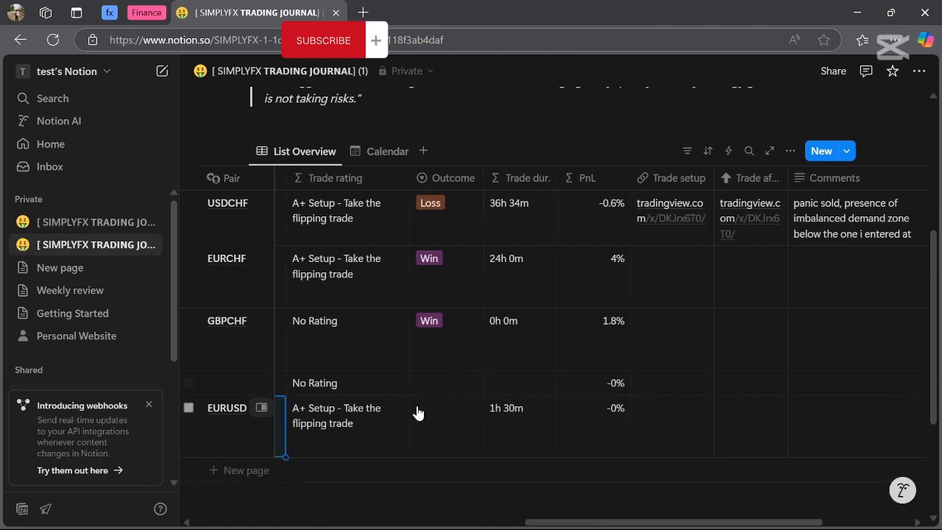
pyautogui.click(440, 425)
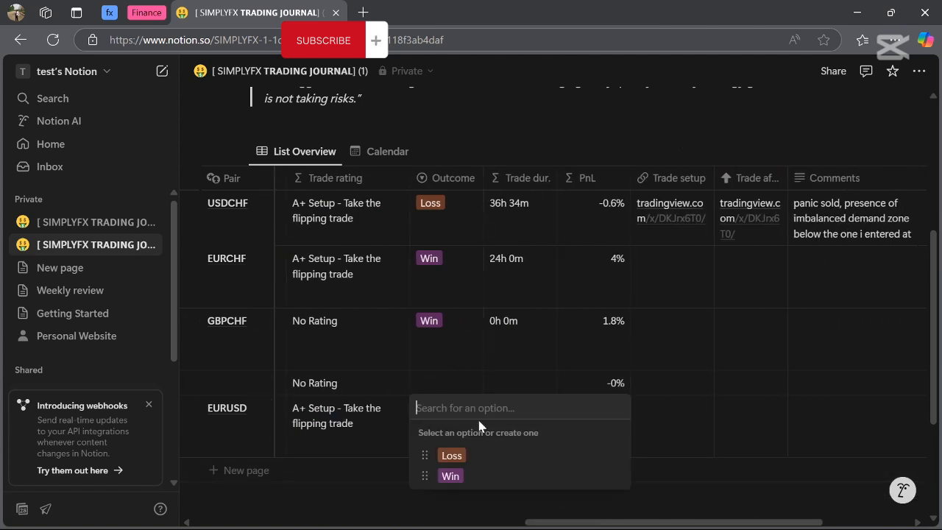
pyautogui.click(466, 478)
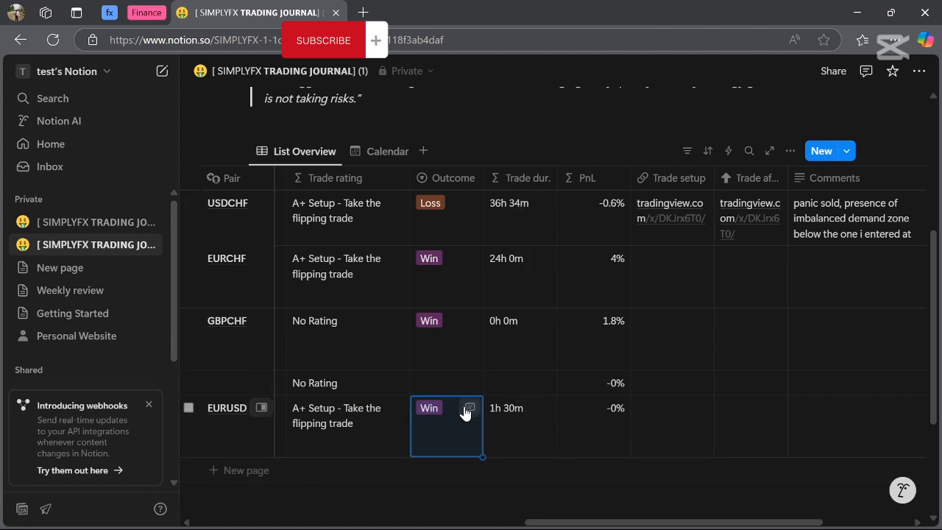
# Step: Correct the EURUSD trade's risk to 0.8% and check its calculated PnL
pyautogui.hscroll(-10, 463, 412)
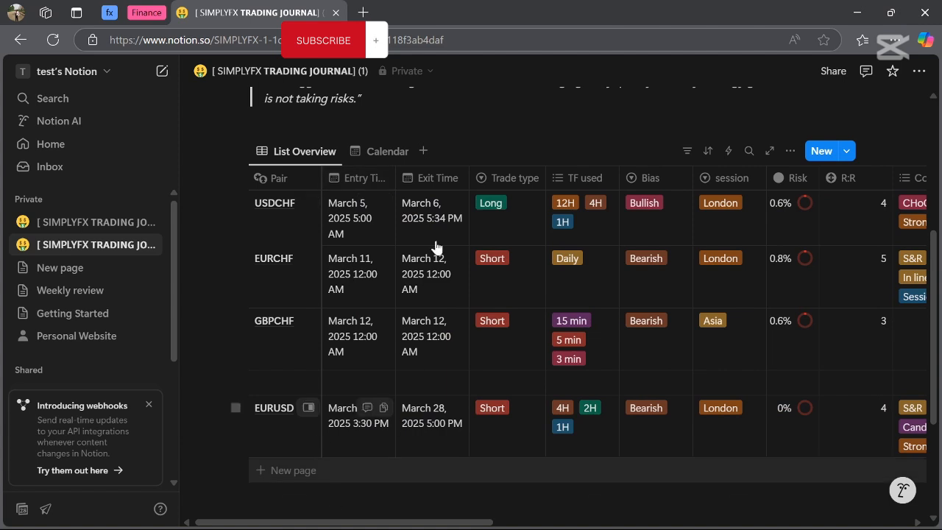
pyautogui.hscroll(7, 681, 378)
pyautogui.hscroll(5, 681, 377)
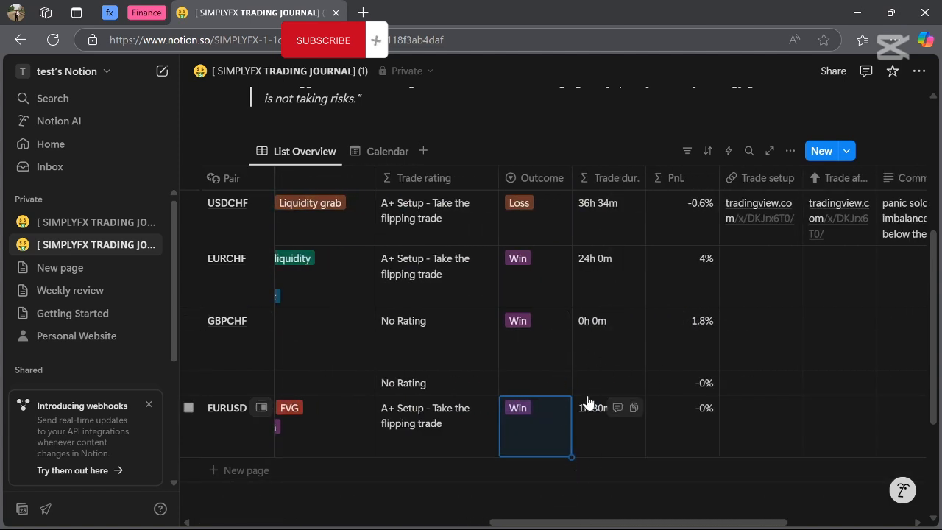
pyautogui.hscroll(-10, 600, 426)
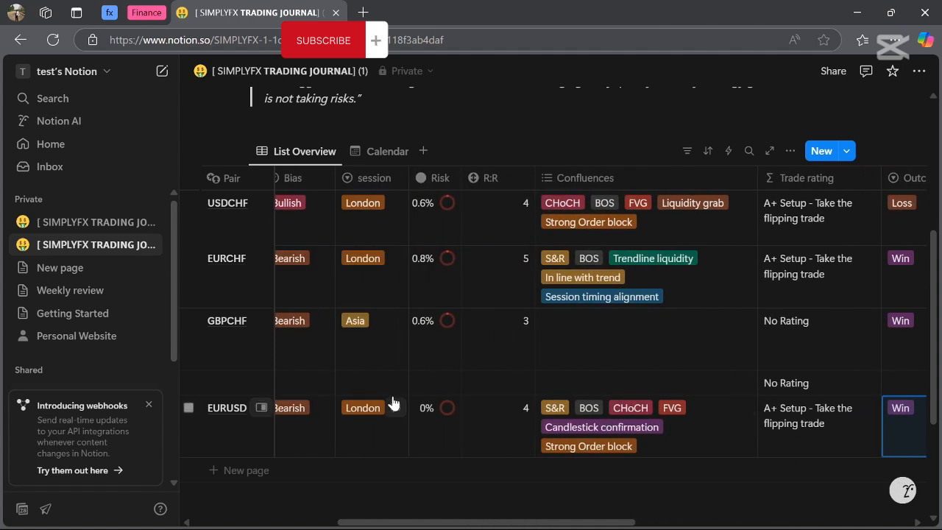
pyautogui.click(427, 410)
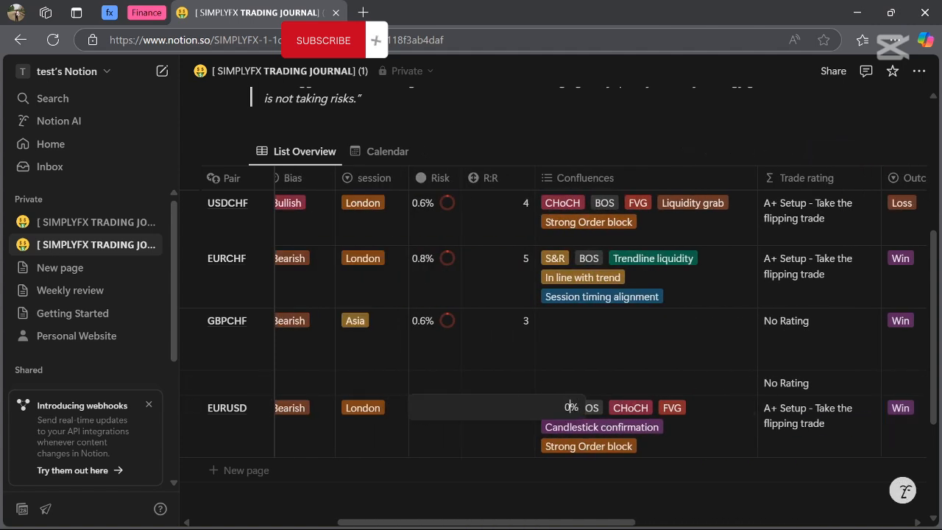
pyautogui.write('.8')
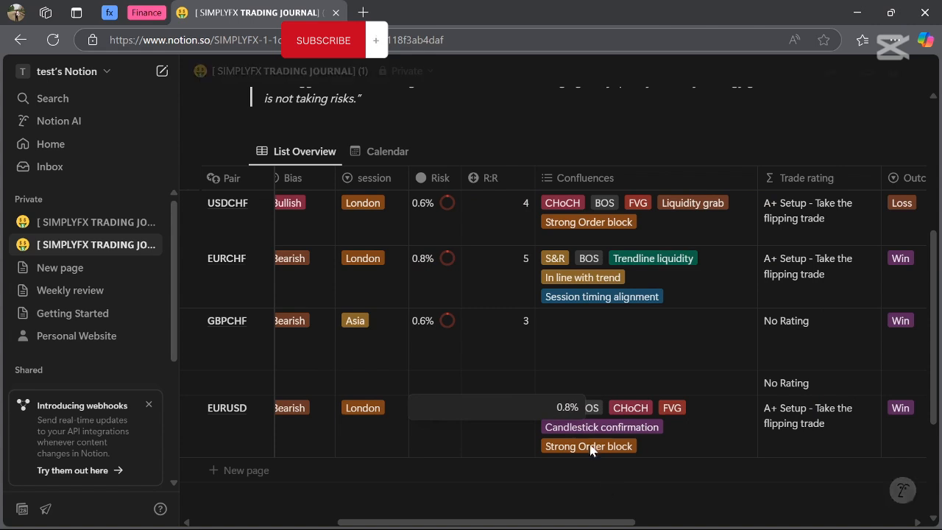
pyautogui.press('Return')
pyautogui.hscroll(6, 700, 405)
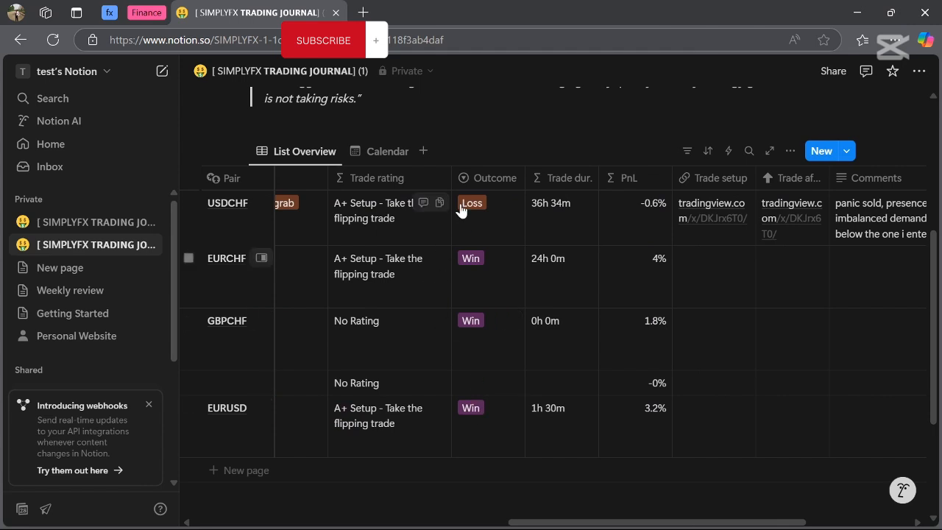
# Step: Change the EURUSD trade's outcome to Loss and compare its risk with the calculated PnL
pyautogui.click(478, 407)
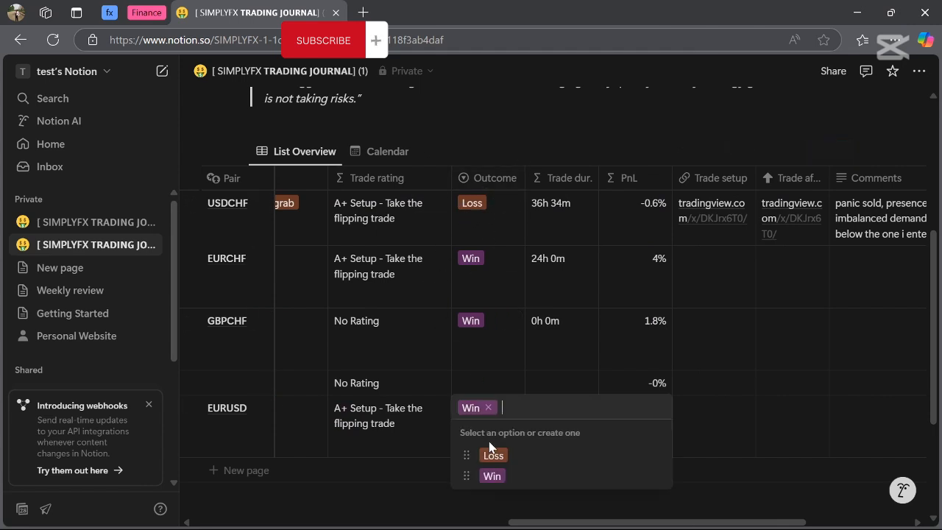
pyautogui.click(491, 459)
pyautogui.hscroll(-5, 410, 391)
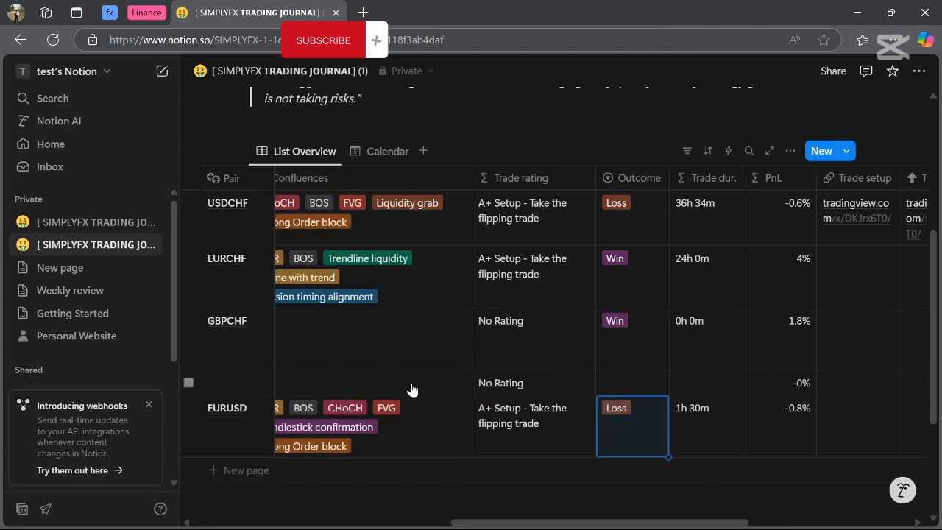
pyautogui.hscroll(-3, 307, 394)
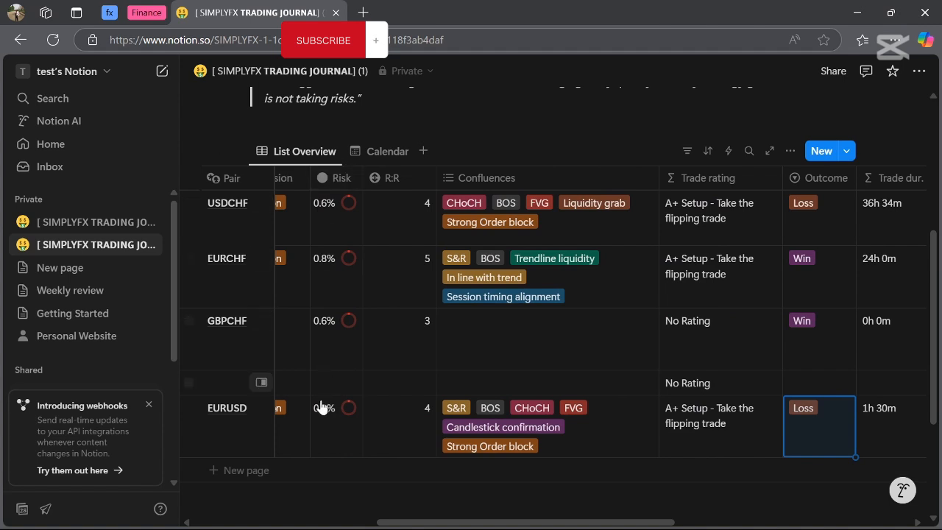
pyautogui.hscroll(6, 602, 401)
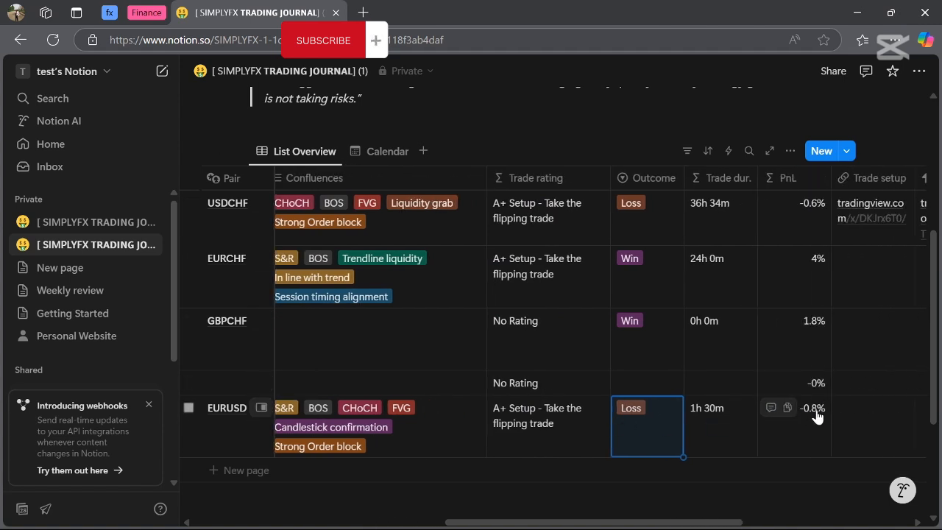
# Step: Set the EURUSD trade's outcome back to Win and check its risk and R:R against the calculated PnL
pyautogui.click(654, 449)
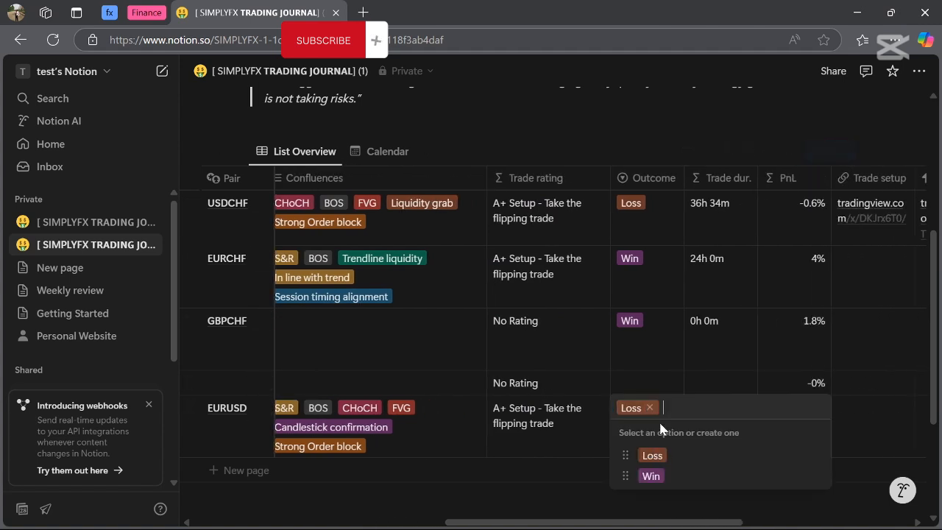
pyautogui.click(664, 478)
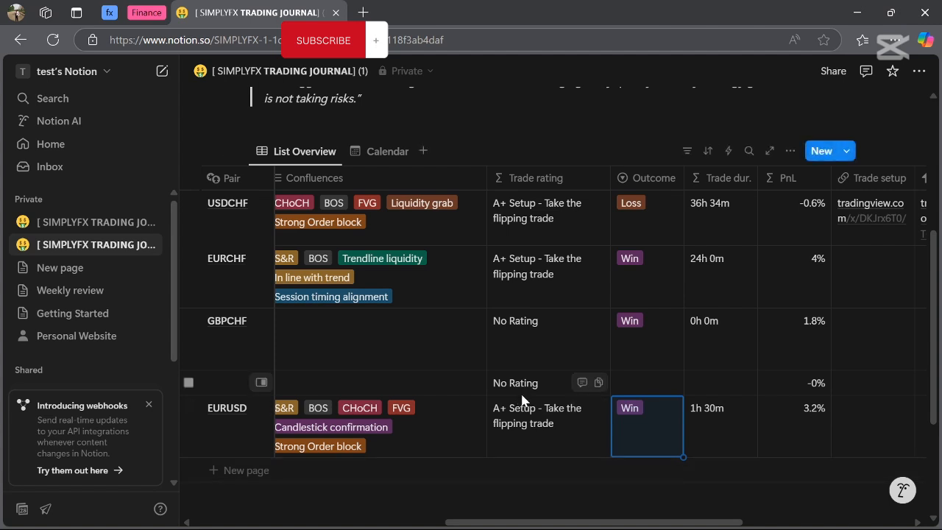
pyautogui.hscroll(-5, 420, 397)
pyautogui.hscroll(-2, 309, 412)
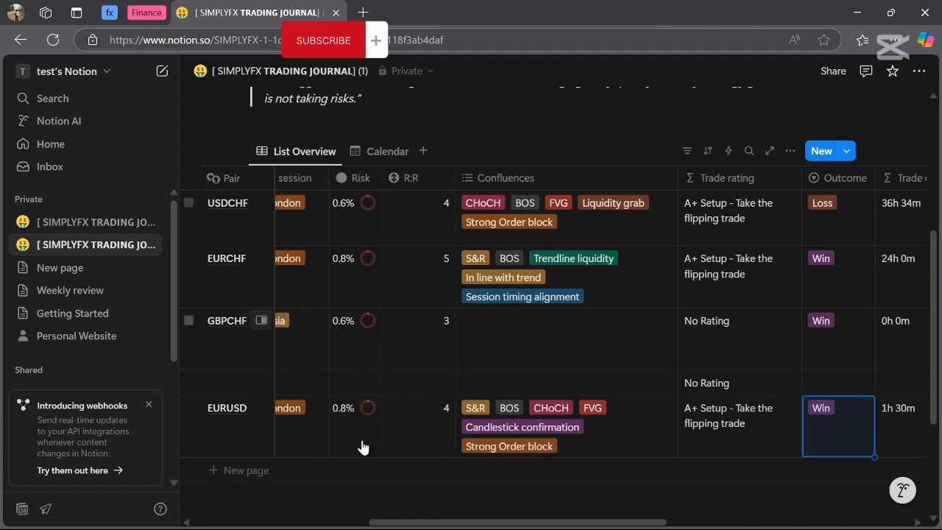
pyautogui.hscroll(8, 770, 405)
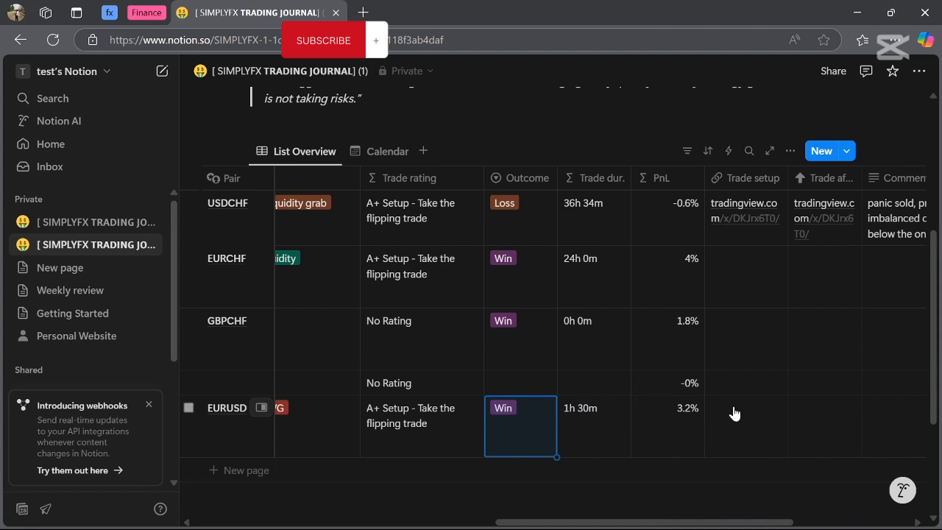
# Step: Enter the comment "eurusd was a good setup with strong supply zone" for the EURUSD trade
pyautogui.hscroll(4, 734, 413)
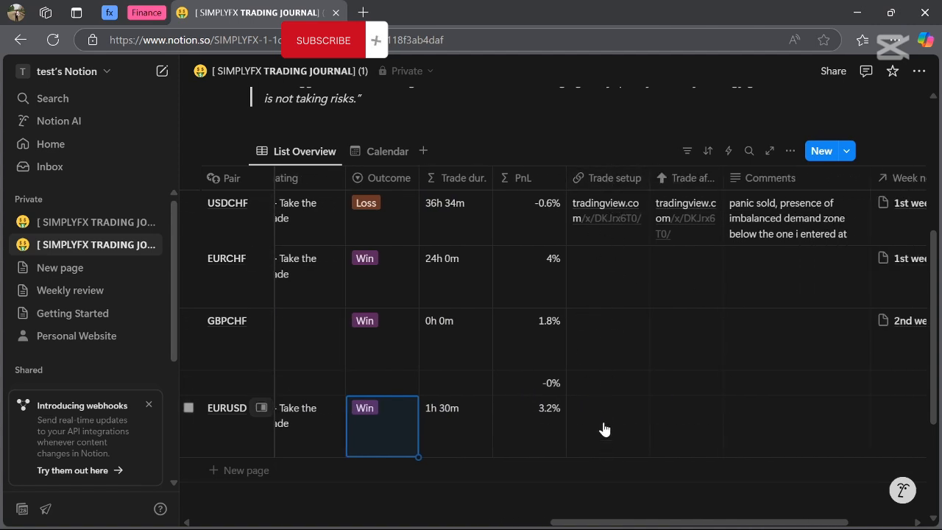
pyautogui.hscroll(1, 624, 328)
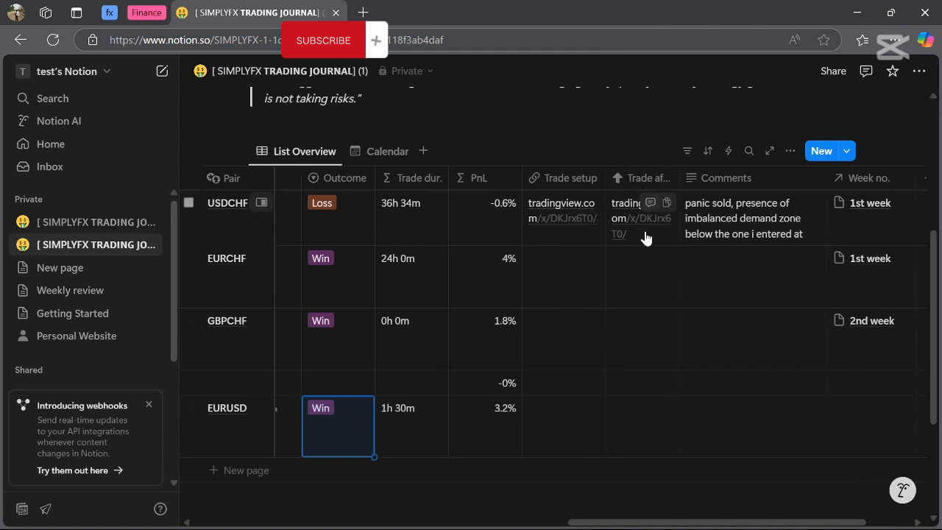
pyautogui.hscroll(2, 733, 429)
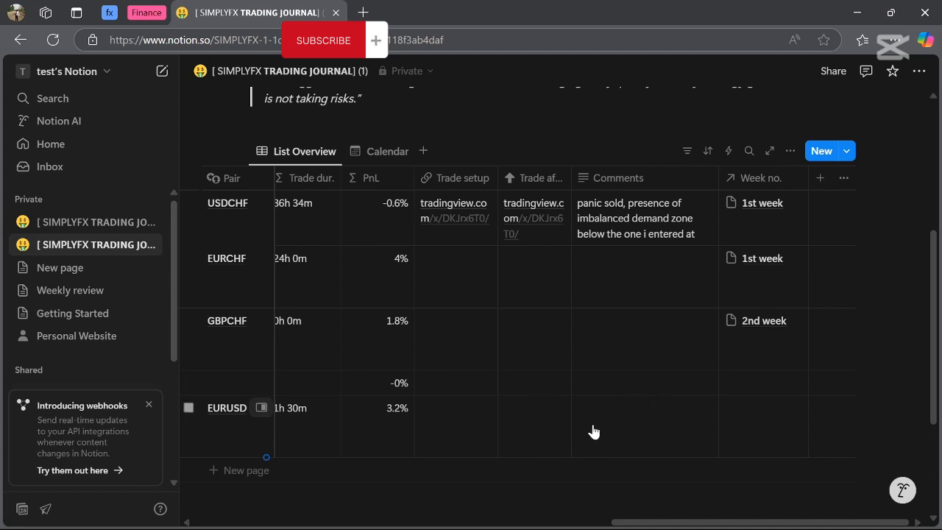
pyautogui.click(635, 412)
pyautogui.write('eurusd')
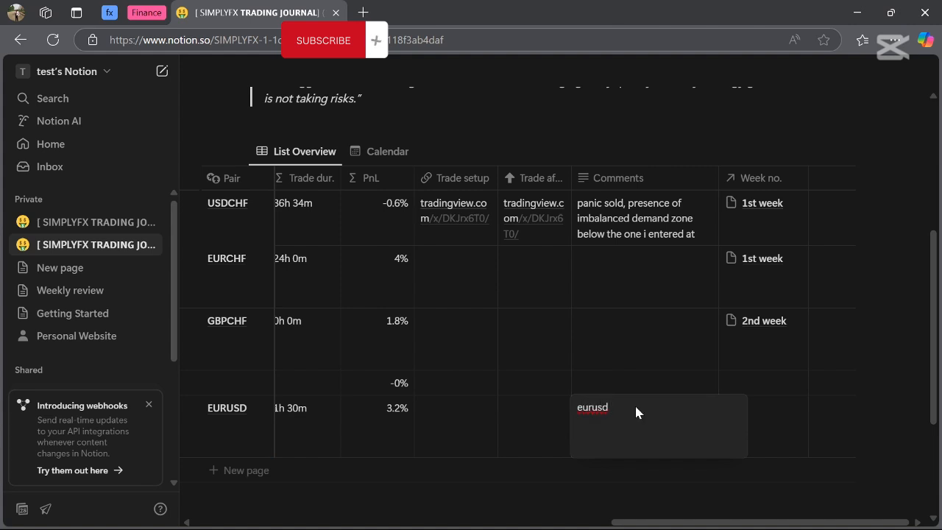
pyautogui.write('was a good setup with strong supply zone')
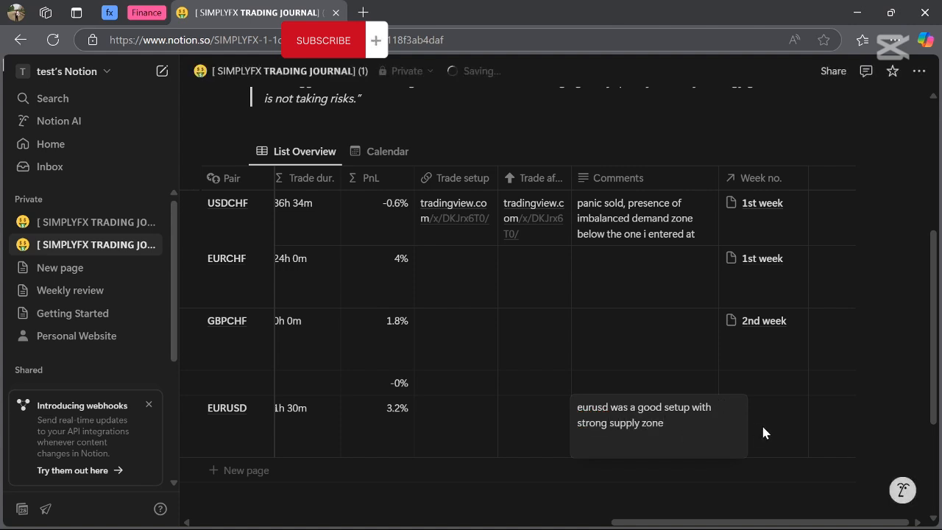
pyautogui.press('Escape')
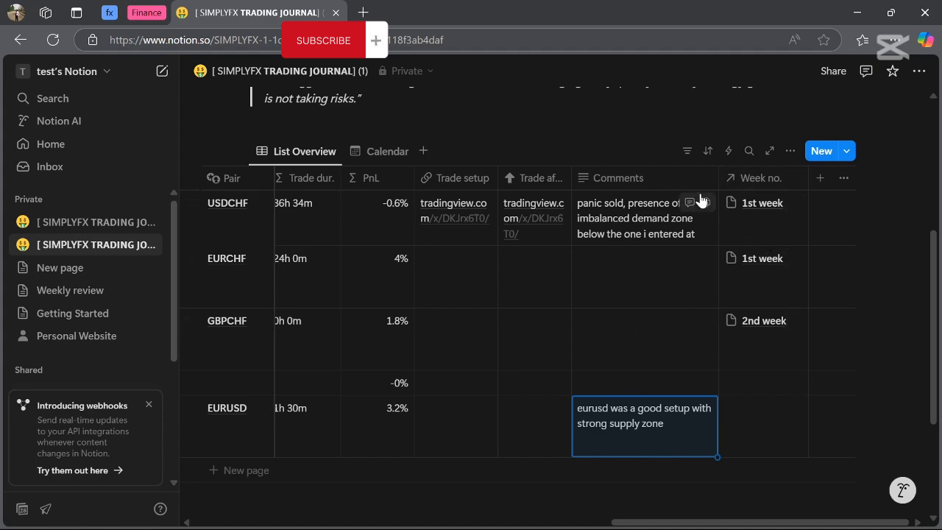
# Step: Open the WEEKLY REVIEWS page linked below the trade table
pyautogui.hscroll(-10, 378, 299)
pyautogui.scroll(-3, 336, 390)
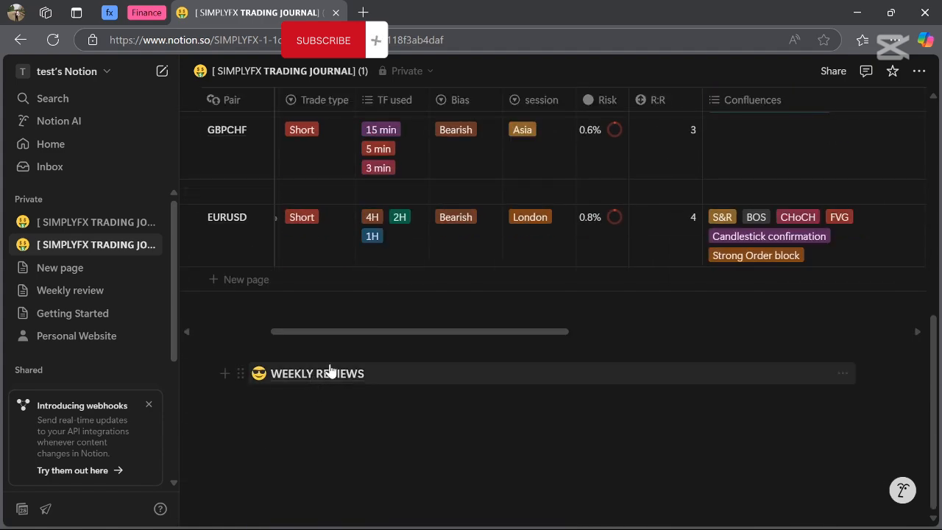
pyautogui.scroll(2, 511, 339)
pyautogui.scroll(-2, 510, 338)
pyautogui.scroll(3, 406, 285)
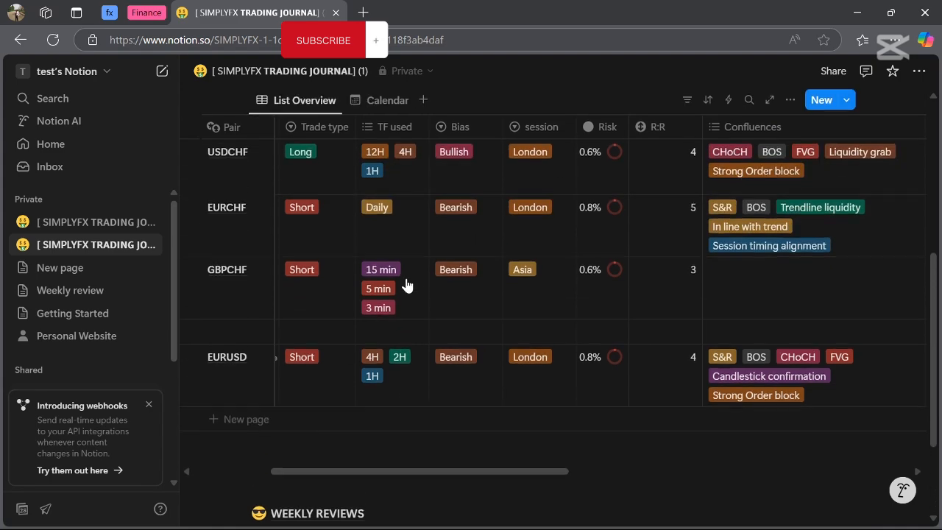
pyautogui.hscroll(-3, 397, 291)
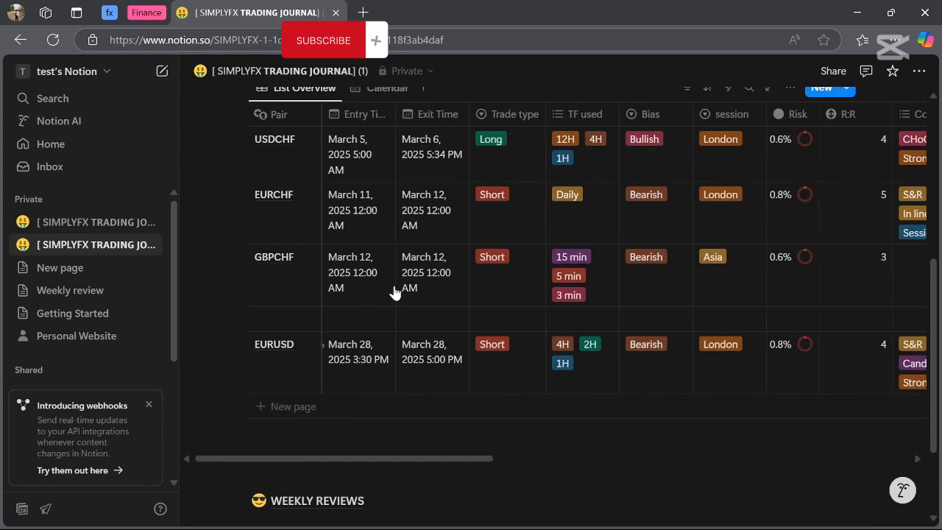
pyautogui.scroll(-1, 335, 427)
pyautogui.click(318, 409)
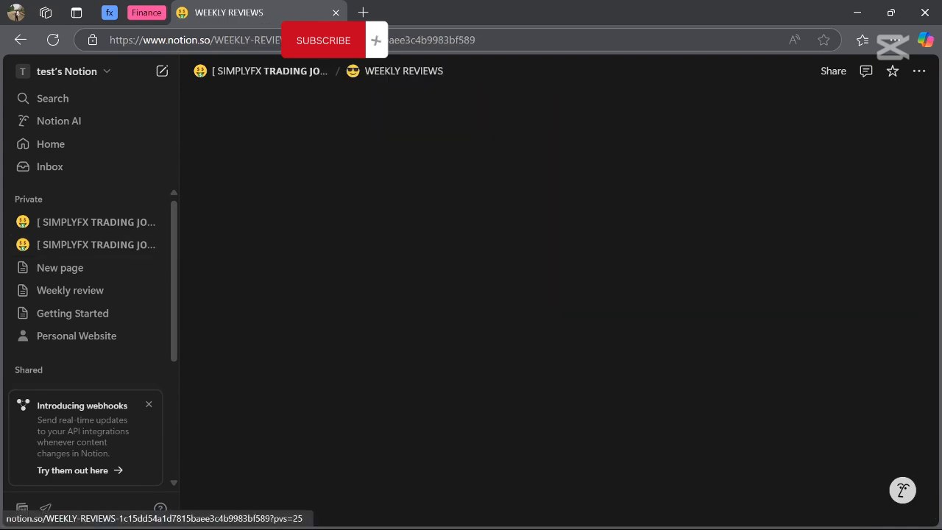
# Step: Add a new entry named "3rd week" to the weekly reviews table
pyautogui.scroll(-3, 388, 336)
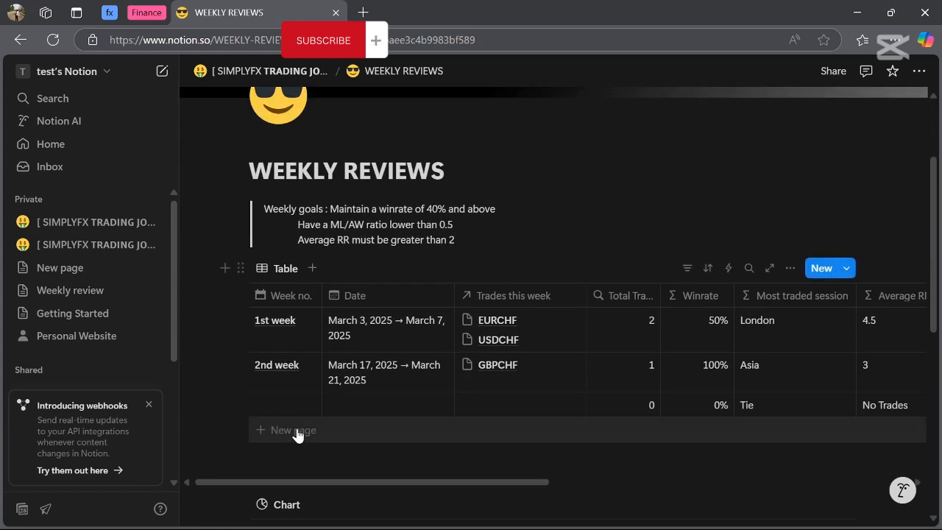
pyautogui.click(293, 427)
pyautogui.write('3rd week')
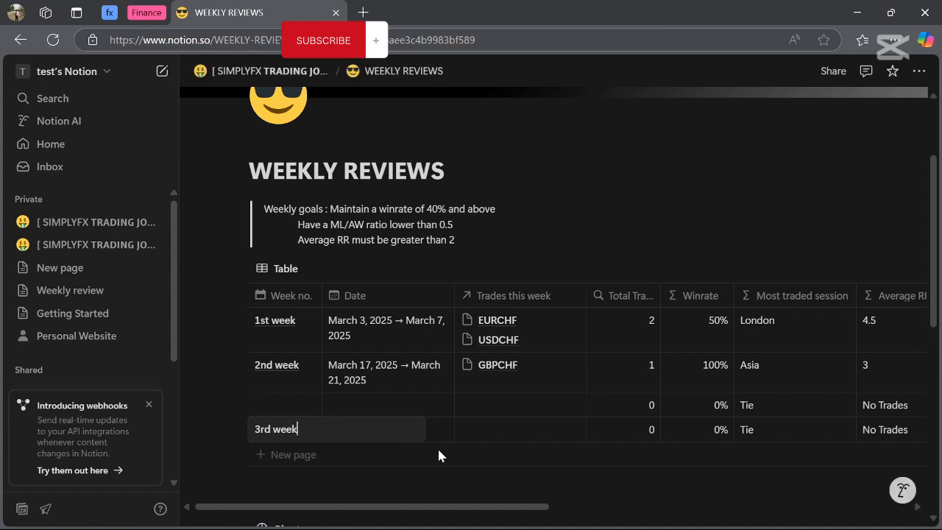
pyautogui.press('Escape')
# Step: Set the 3rd week's date range to March 24, 2025 through March 28, 2025
pyautogui.click(405, 431)
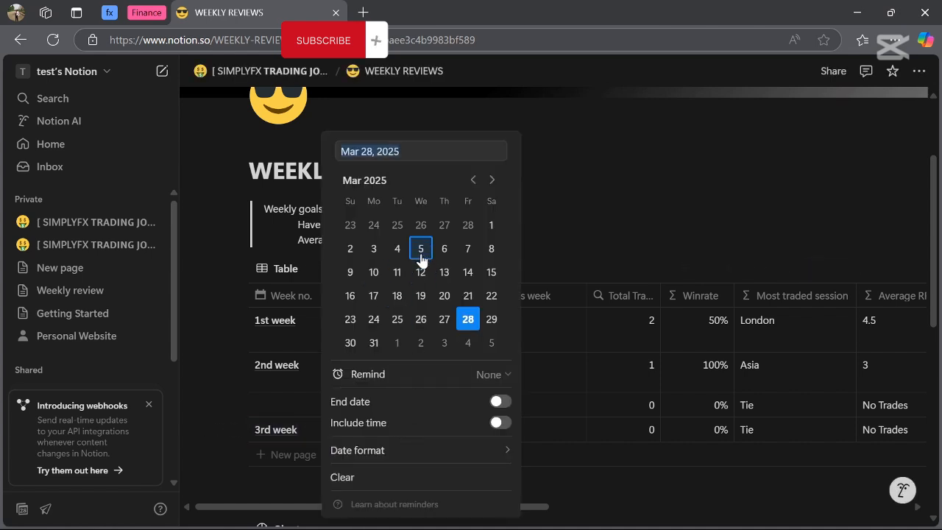
pyautogui.click(374, 321)
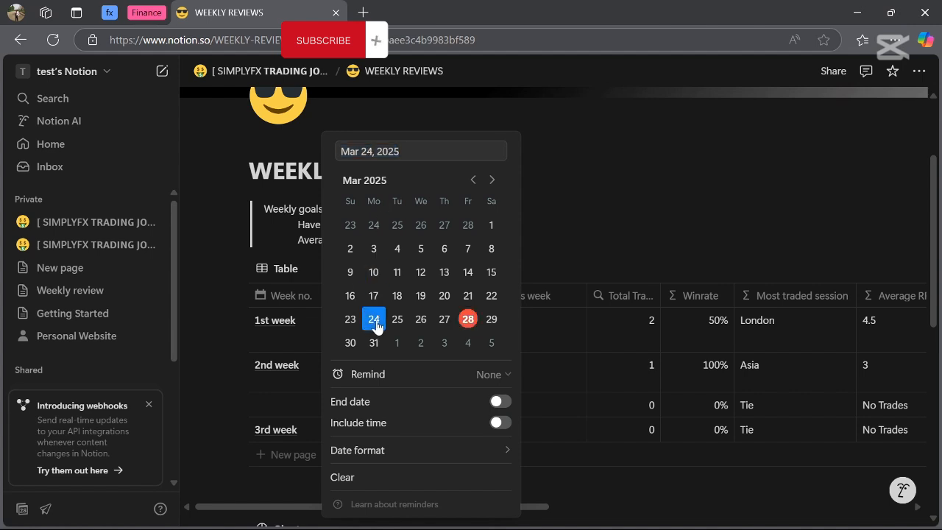
pyautogui.click(507, 406)
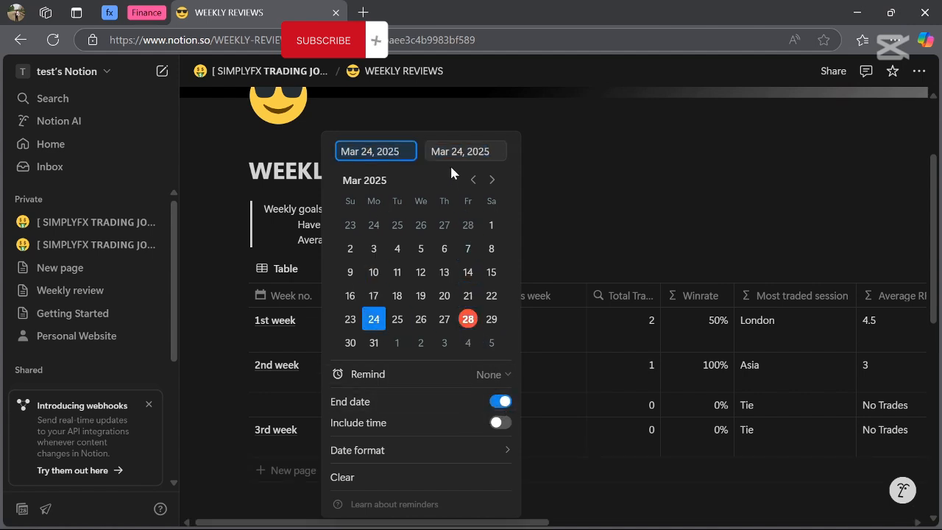
pyautogui.click(433, 151)
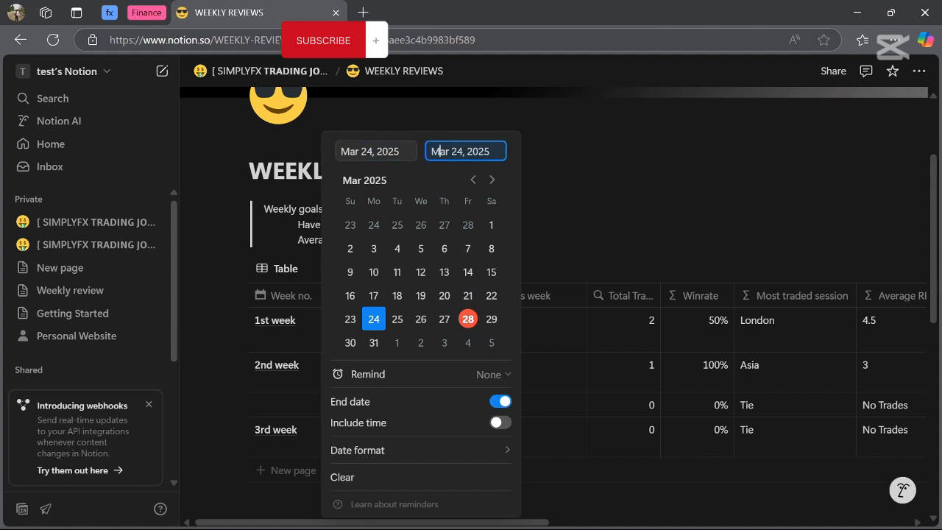
pyautogui.click(467, 318)
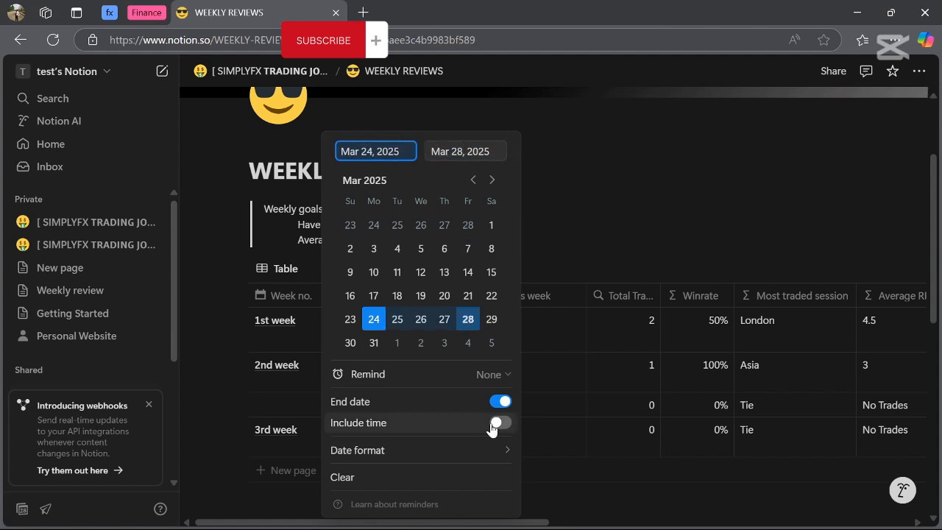
pyautogui.click(571, 495)
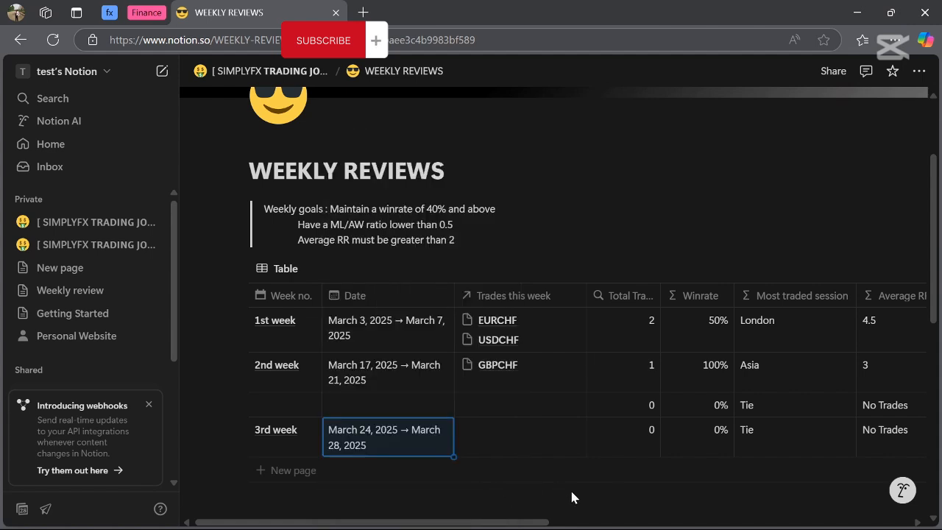
# Step: Link the EURUSD trade to the 3rd week under Trades this week
pyautogui.click(456, 444)
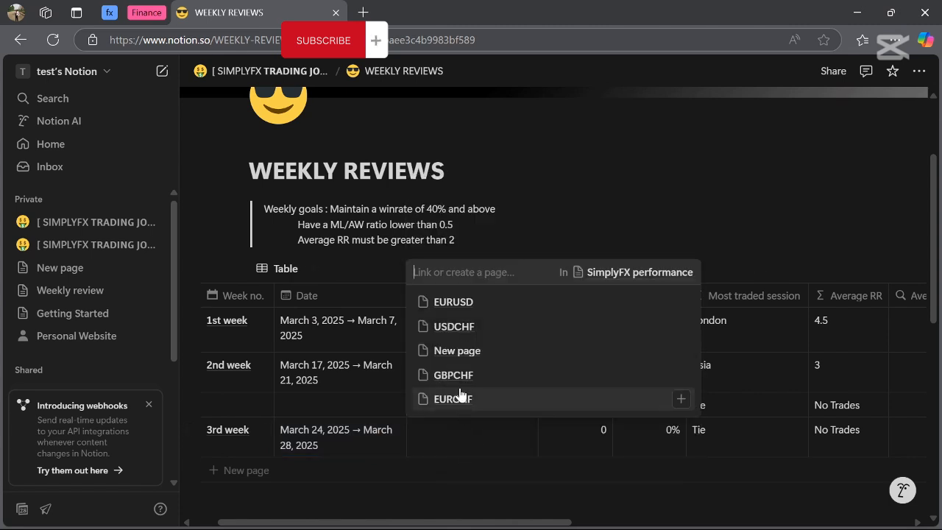
pyautogui.click(455, 311)
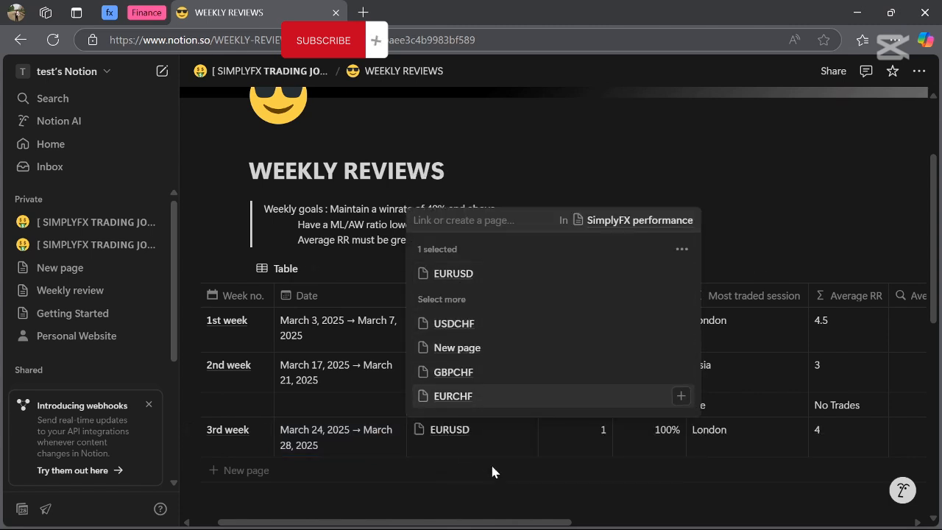
pyautogui.click(520, 484)
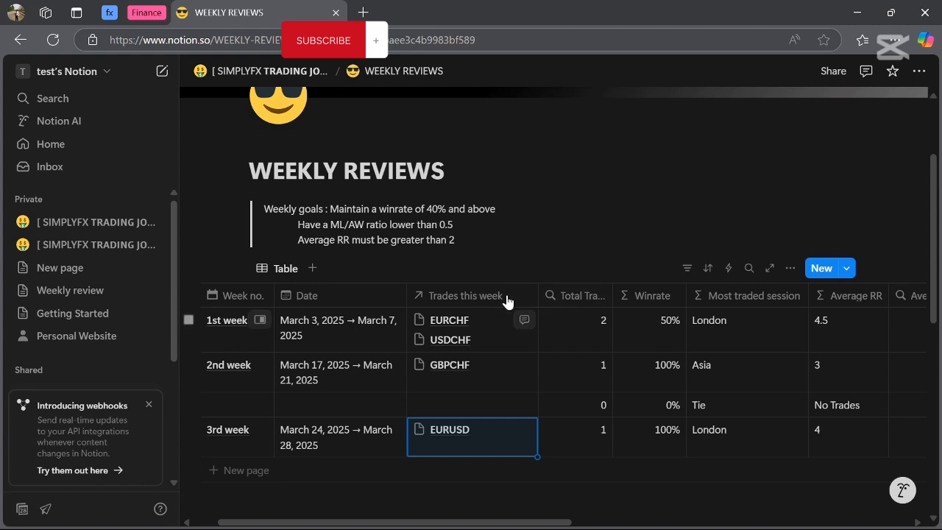
# Step: Review the 3rd week's calculated statistics, from winrate and most traded session through average RR, max loss, ML/AW ratio and Net PnL
pyautogui.hscroll(2, 506, 429)
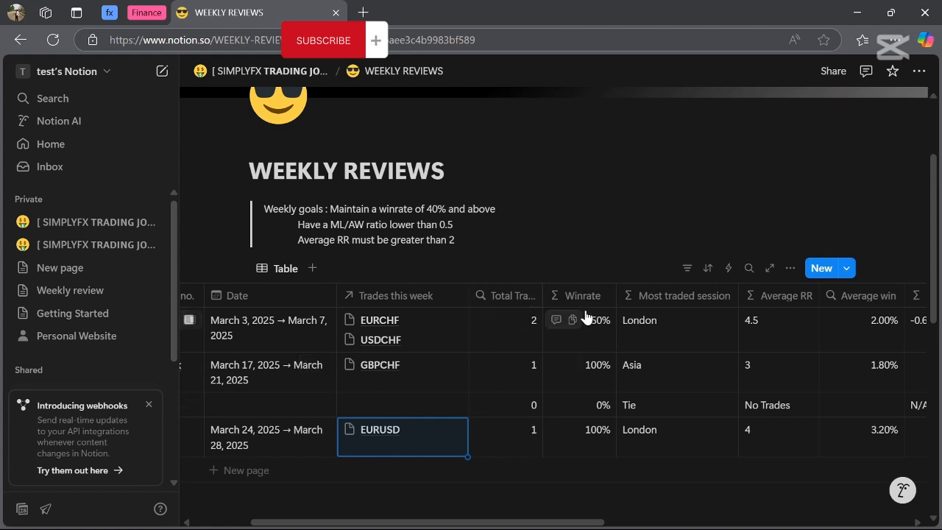
pyautogui.hscroll(3, 583, 340)
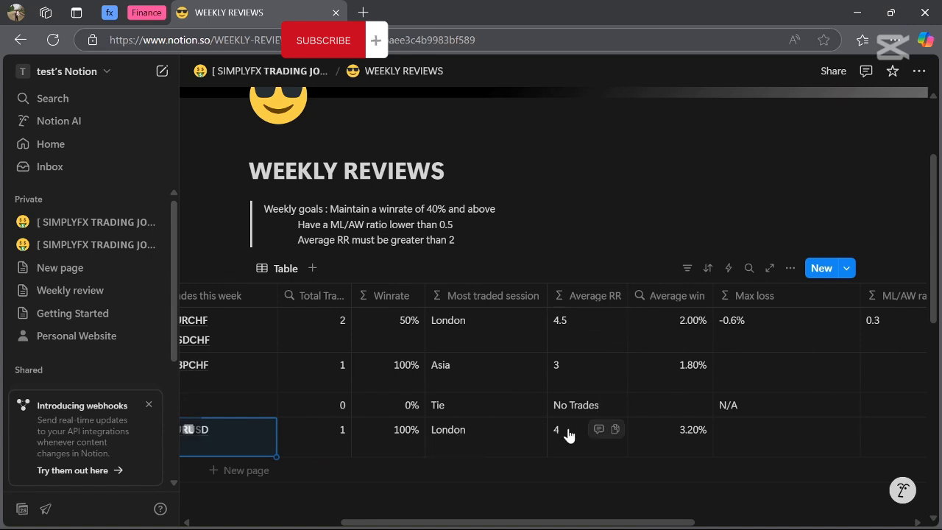
pyautogui.hscroll(1, 592, 433)
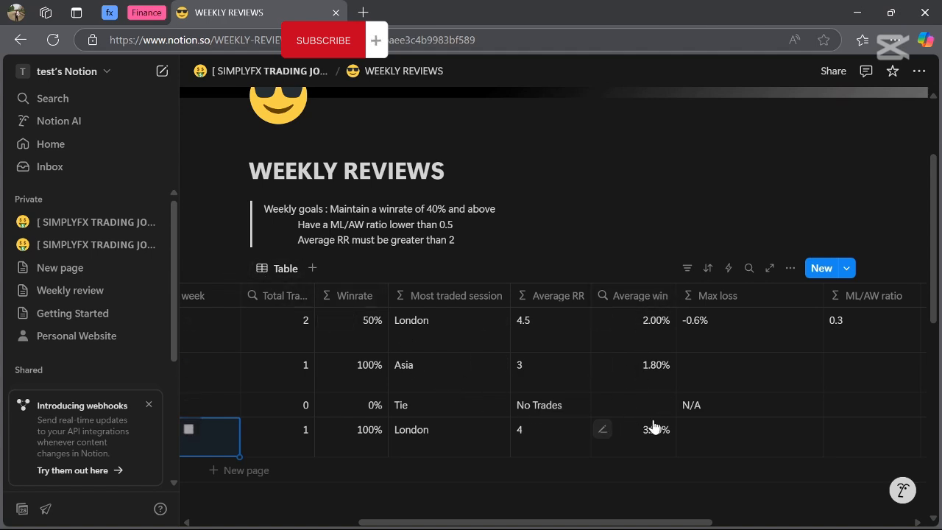
pyautogui.hscroll(4, 651, 427)
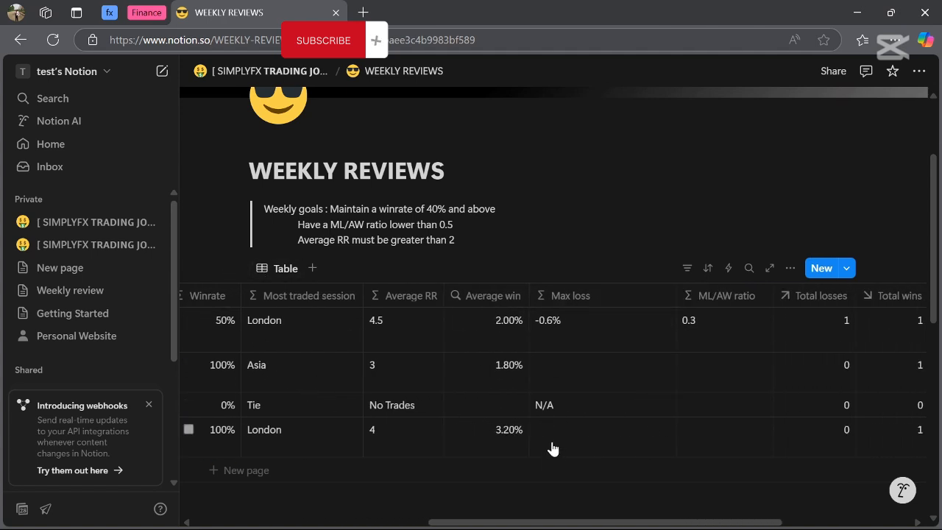
pyautogui.hscroll(3, 684, 412)
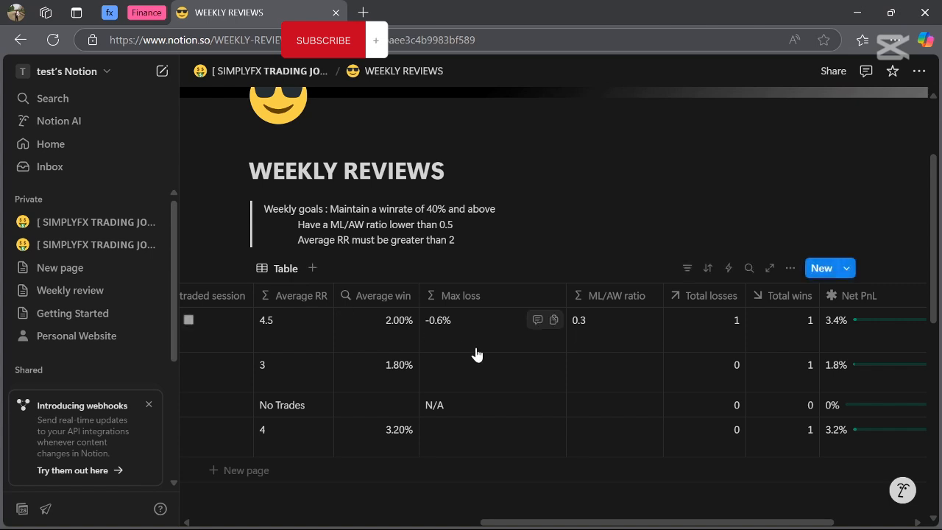
pyautogui.hscroll(1, 592, 382)
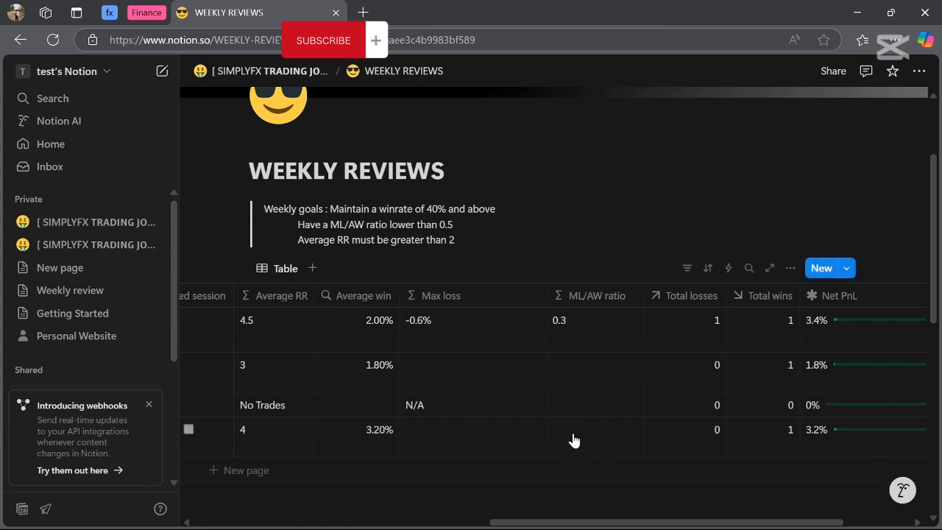
# Step: Compare the total losses, total wins and Net PnL across all weeks in the weekly reviews table
pyautogui.hscroll(4, 642, 388)
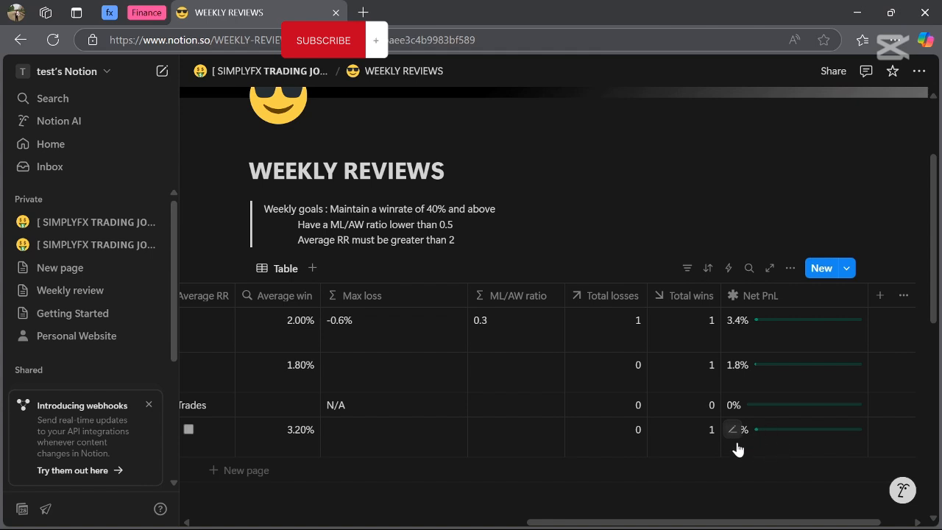
pyautogui.hscroll(3, 658, 364)
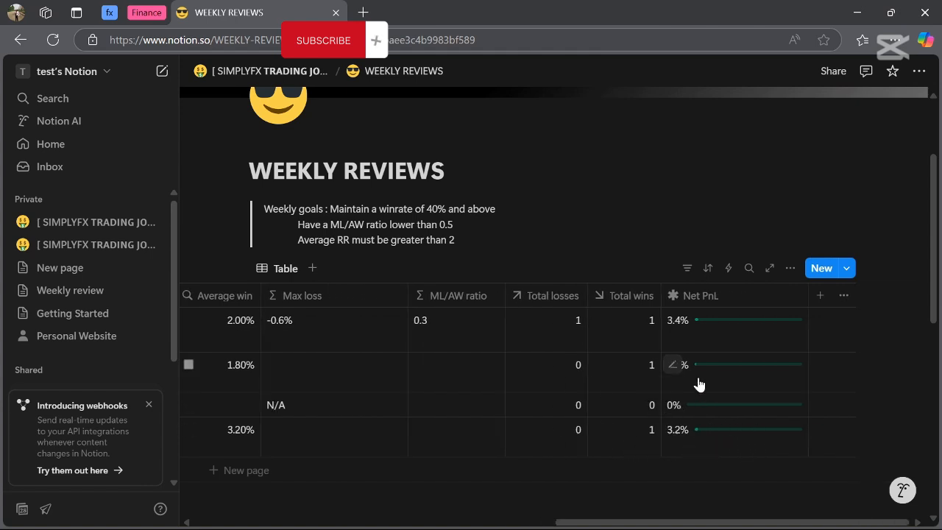
pyautogui.hscroll(-5, 453, 378)
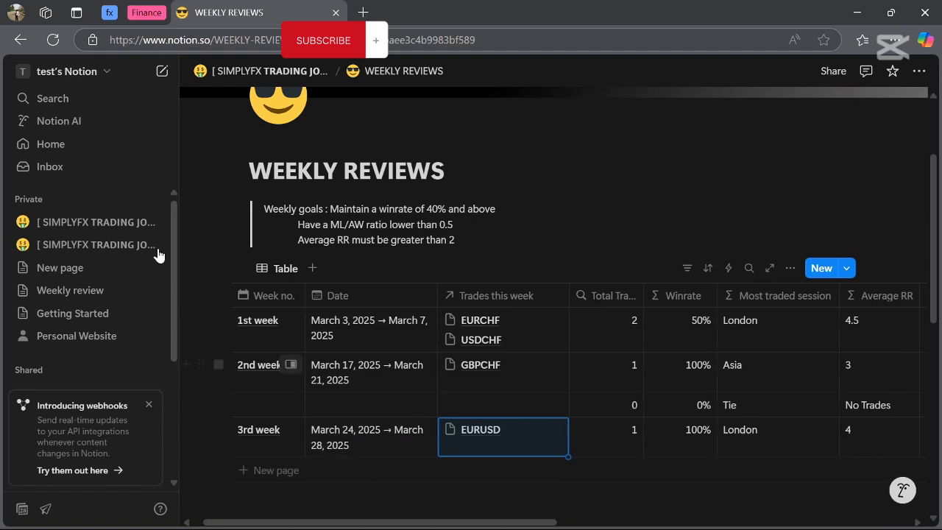
# Step: Return to the SIMPLYFX TRADING JOURNAL page and add a new trade entry named "GBPUSD" to the table
pyautogui.click(269, 71)
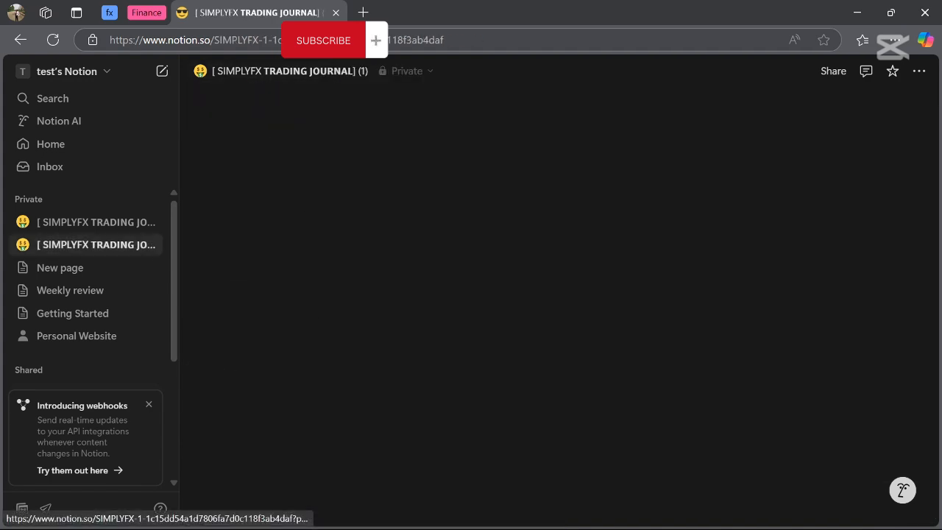
pyautogui.scroll(-5, 326, 395)
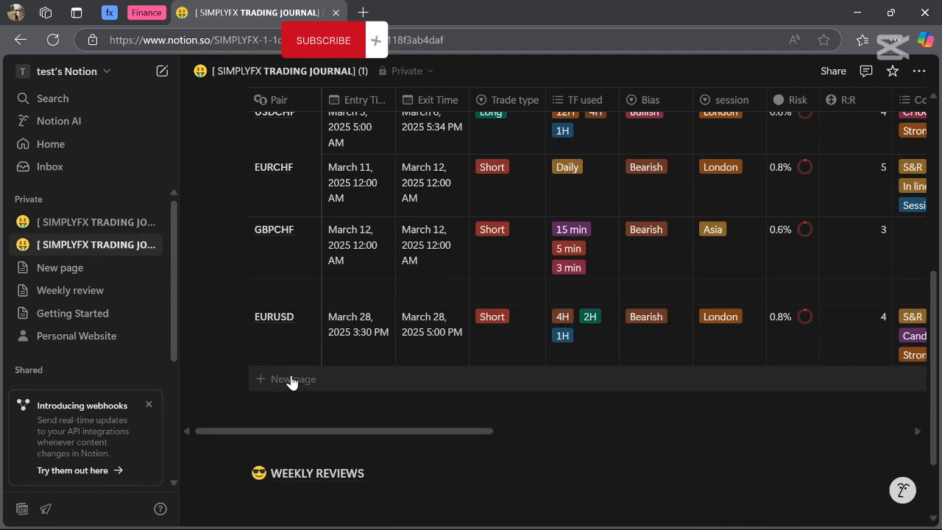
pyautogui.click(292, 380)
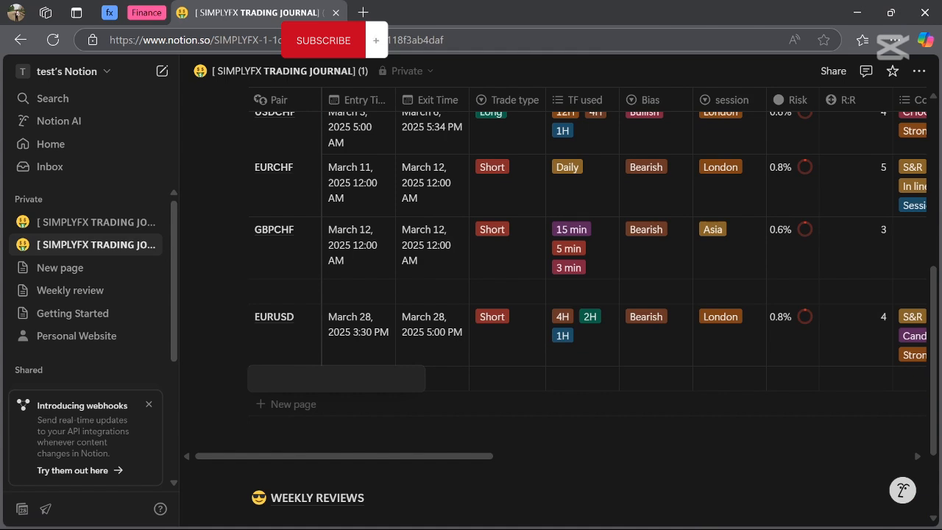
pyautogui.write('GBPUSD')
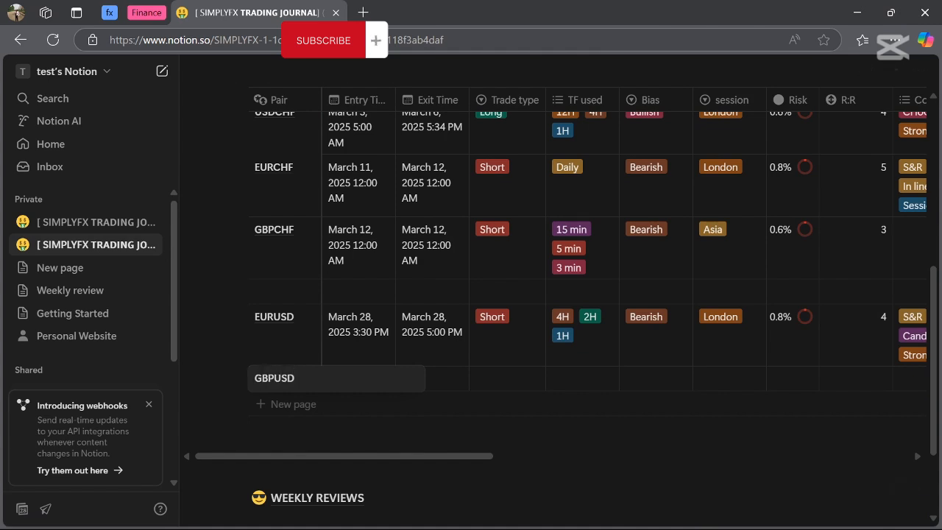
pyautogui.press('Escape')
# Step: Set the GBPUSD trade's entry time to March 28, 2025 with the time included at 12:00 AM
pyautogui.click(372, 380)
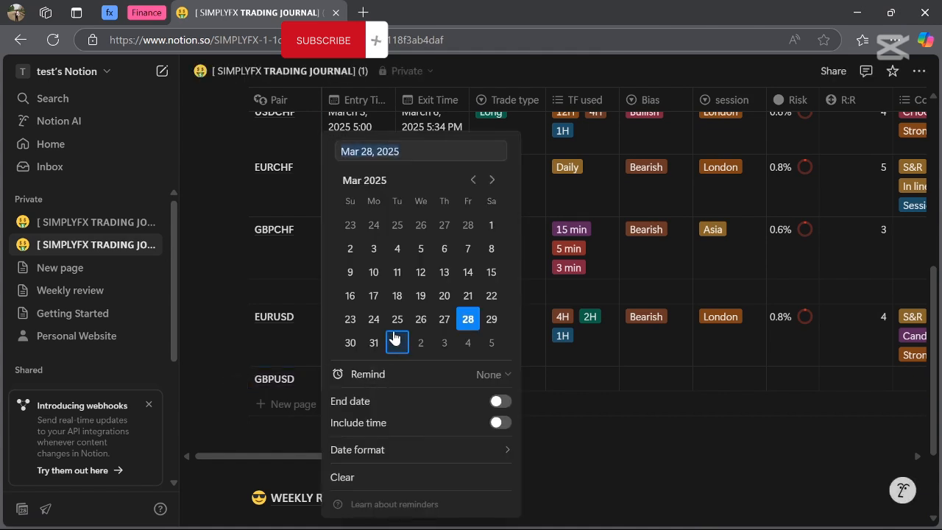
pyautogui.click(468, 321)
pyautogui.click(501, 422)
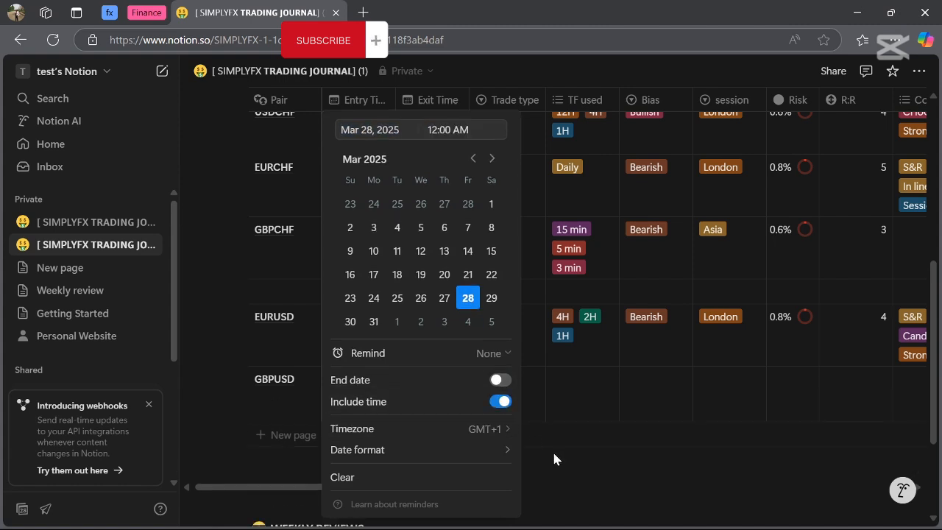
pyautogui.click(574, 468)
# Step: Set the GBPUSD trade's exit time to March 28, 2025 3:00 AM
pyautogui.click(401, 391)
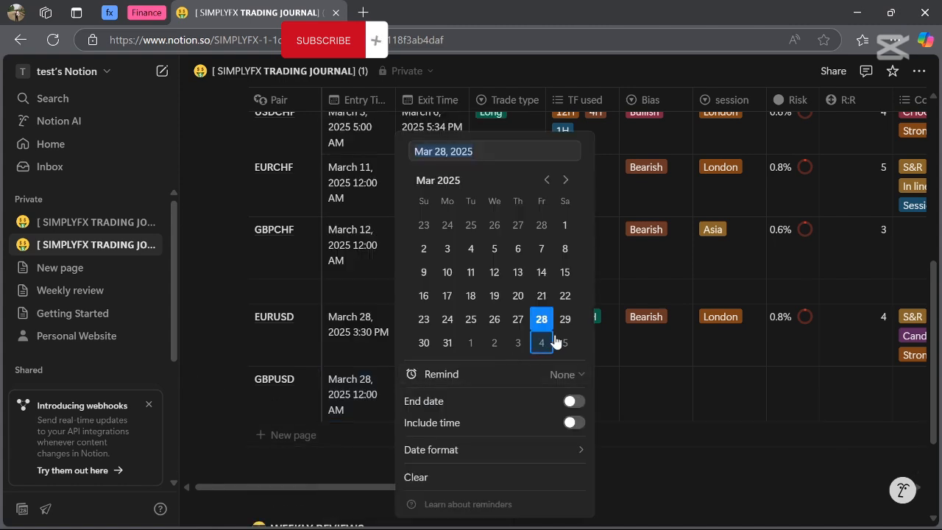
pyautogui.click(575, 425)
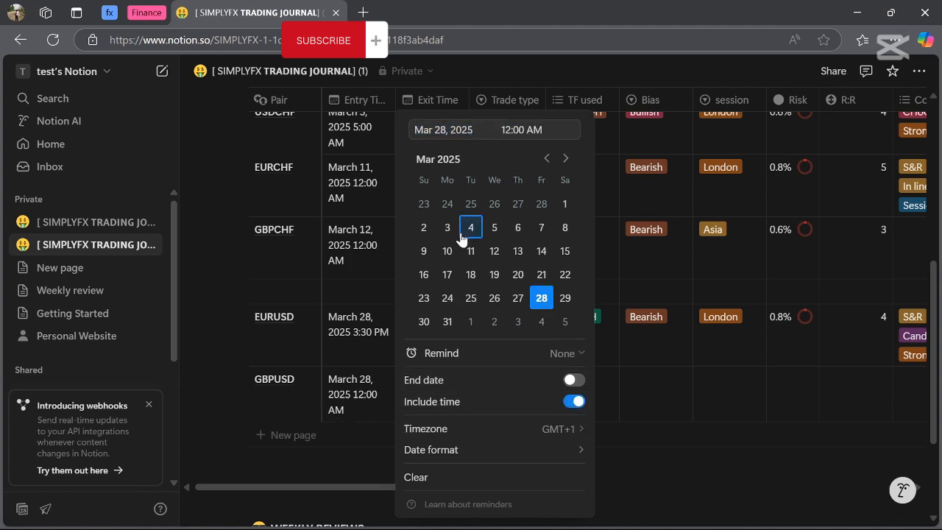
pyautogui.click(509, 130)
pyautogui.press('BackSpace')
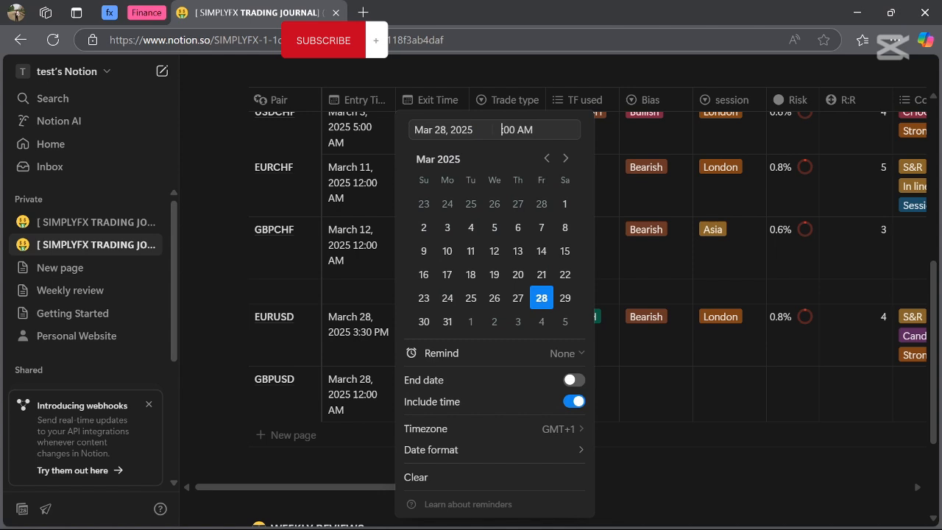
pyautogui.click(654, 486)
# Step: Set the GBPUSD trade's type to Long and its timeframes used to 4H, 2H and 1H
pyautogui.click(521, 399)
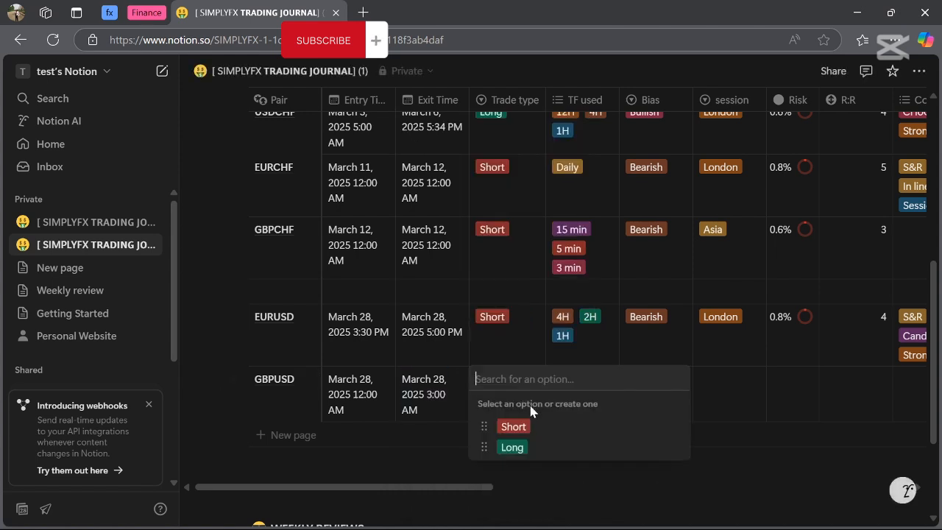
pyautogui.click(529, 448)
pyautogui.click(572, 401)
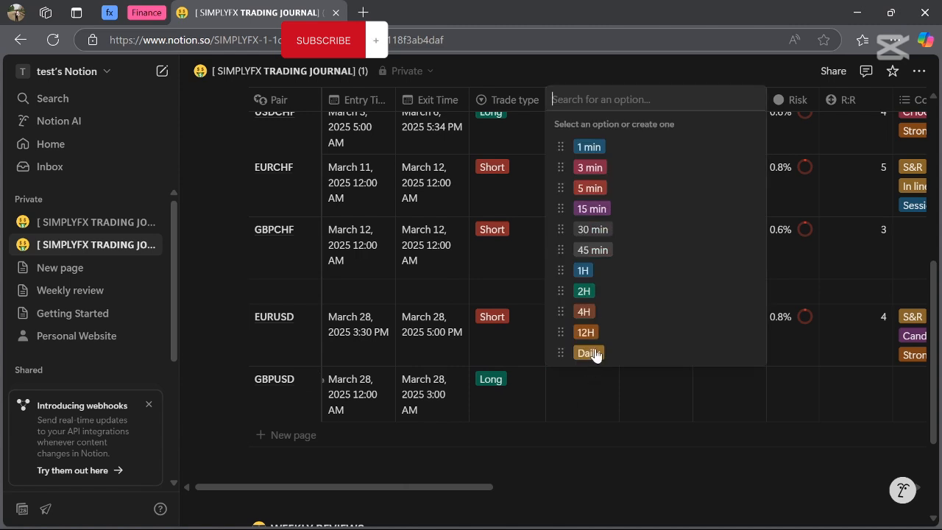
pyautogui.moveTo(591, 315); pyautogui.dragTo(592, 293)
pyautogui.click(593, 291)
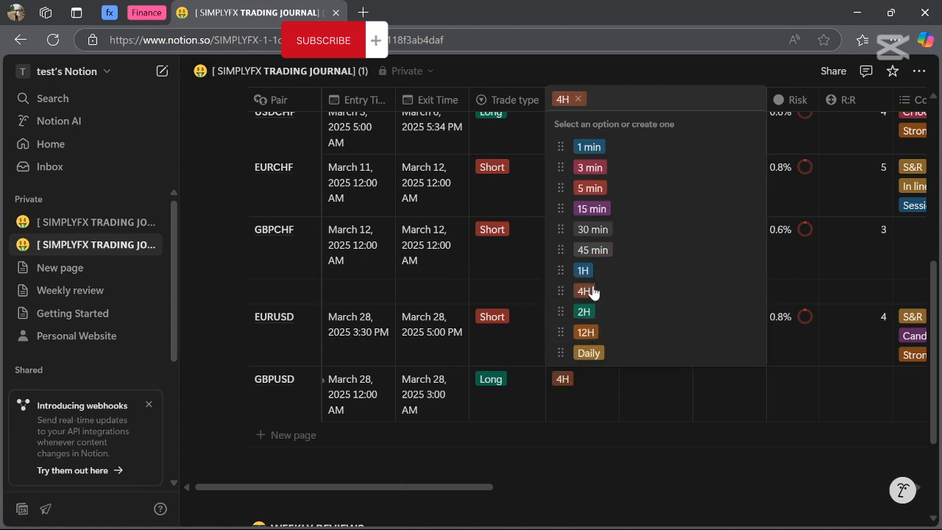
pyautogui.click(594, 311)
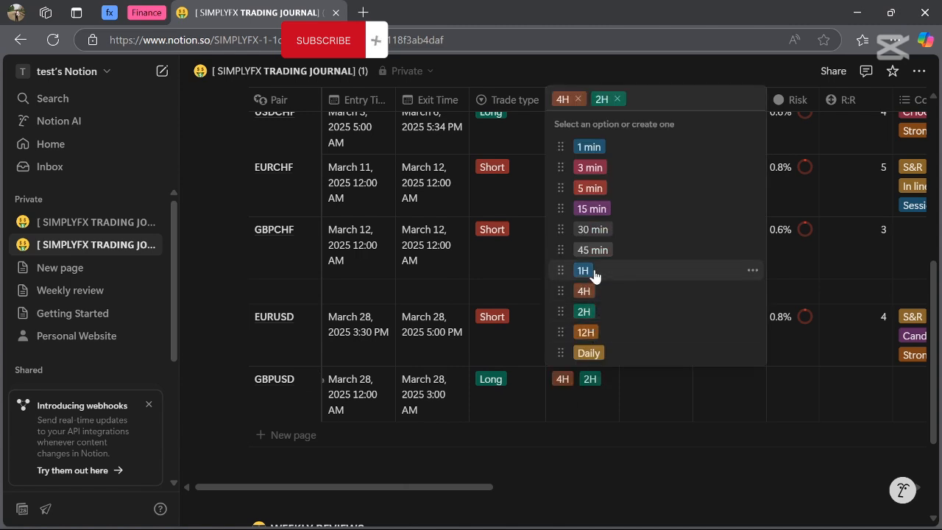
pyautogui.click(595, 270)
pyautogui.press('Escape')
# Step: Set the GBPUSD trade's bias to Bullish and its session to London
pyautogui.hscroll(5, 662, 397)
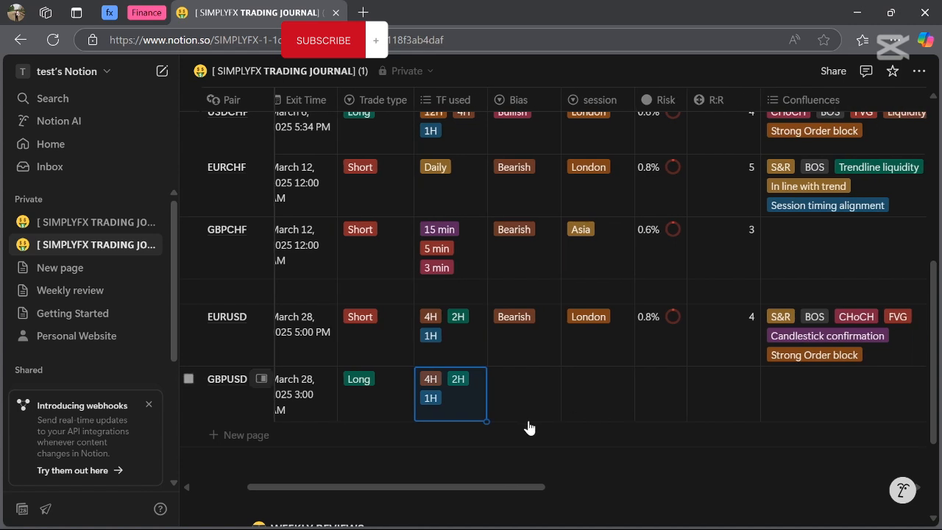
pyautogui.click(514, 397)
pyautogui.click(540, 467)
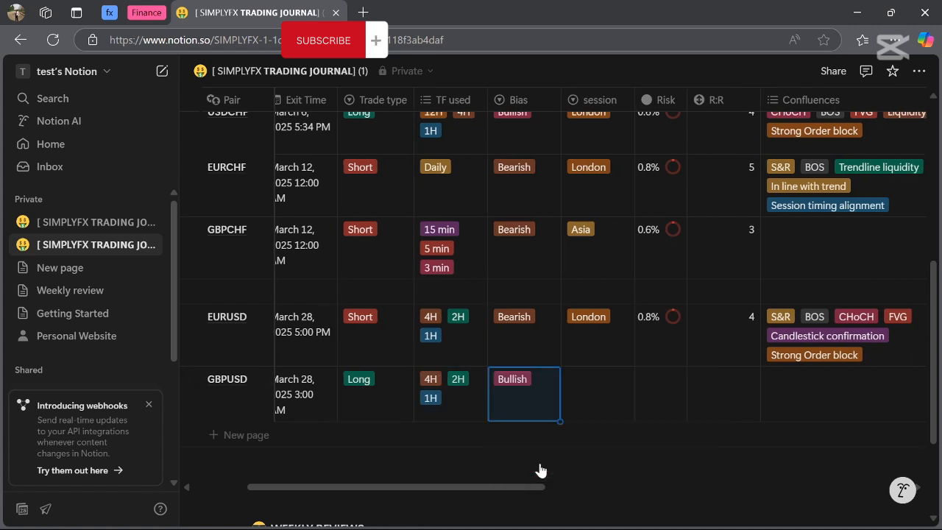
pyautogui.click(576, 384)
pyautogui.click(607, 488)
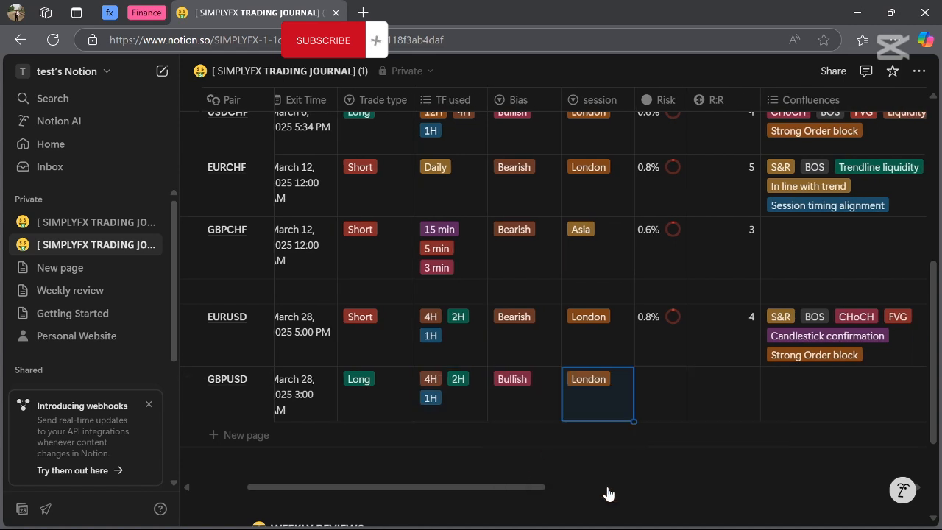
# Step: Change the GBPUSD trade's bias to Bearish
pyautogui.click(500, 397)
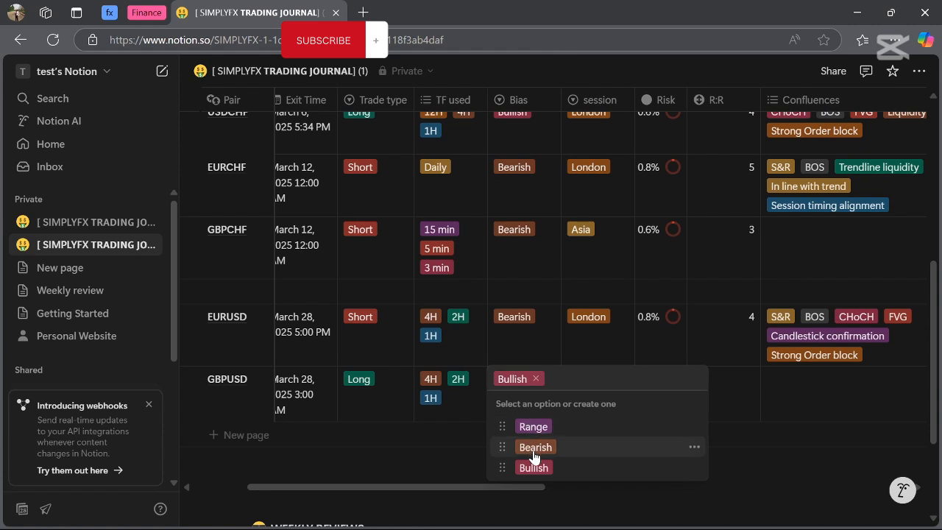
pyautogui.click(535, 447)
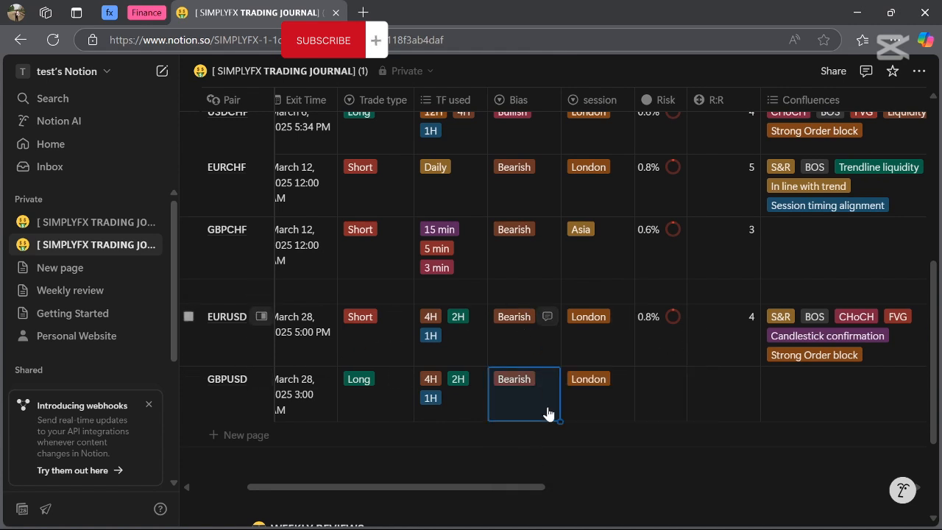
# Step: Enter a risk of 1% and an R:R of 5 for the GBPUSD trade
pyautogui.hscroll(1, 648, 432)
pyautogui.click(588, 395)
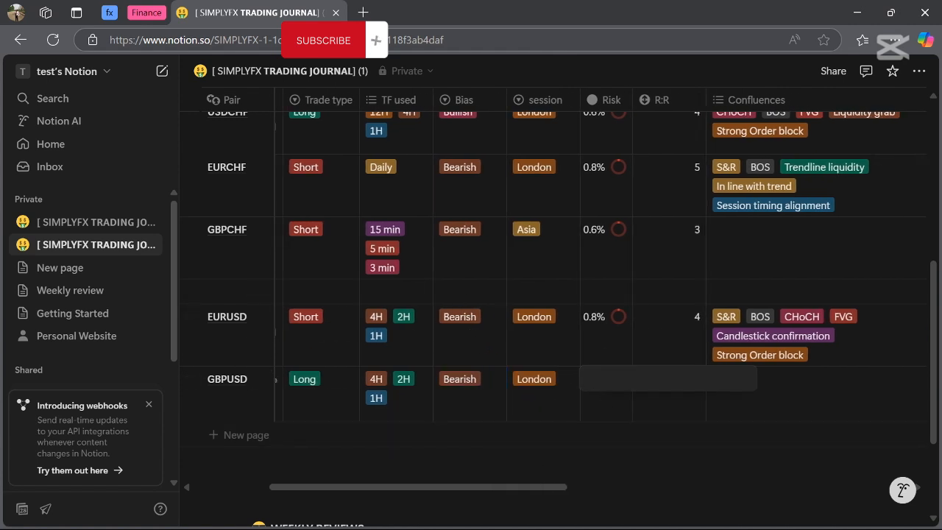
pyautogui.write('0')
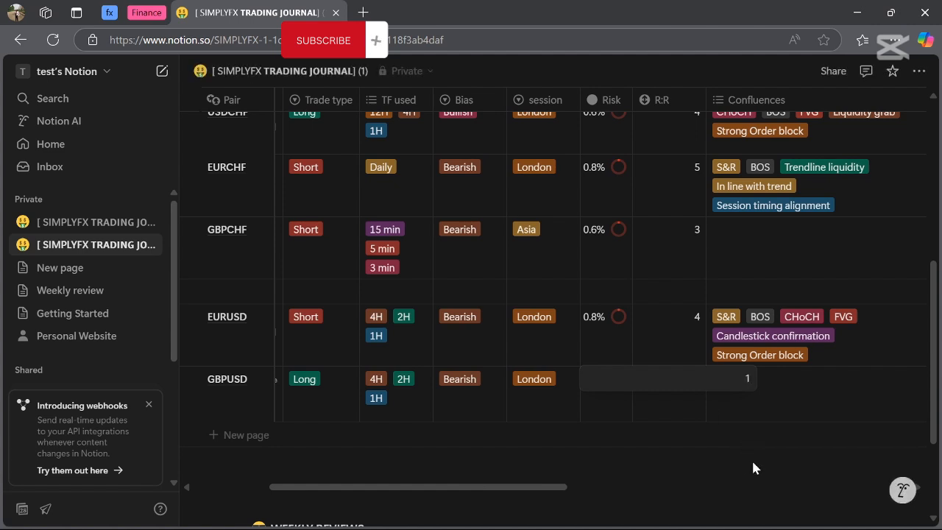
pyautogui.press('Return')
pyautogui.hscroll(3, 737, 403)
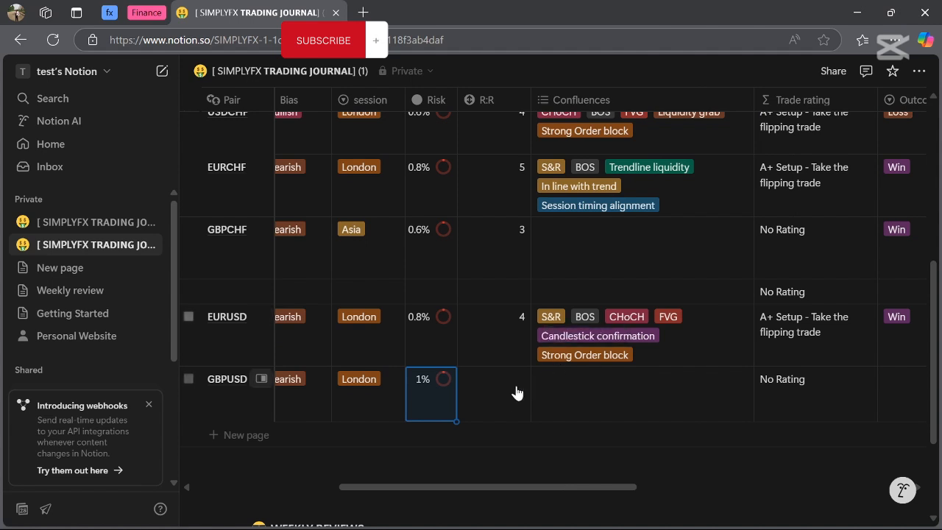
pyautogui.click(512, 394)
pyautogui.write('5')
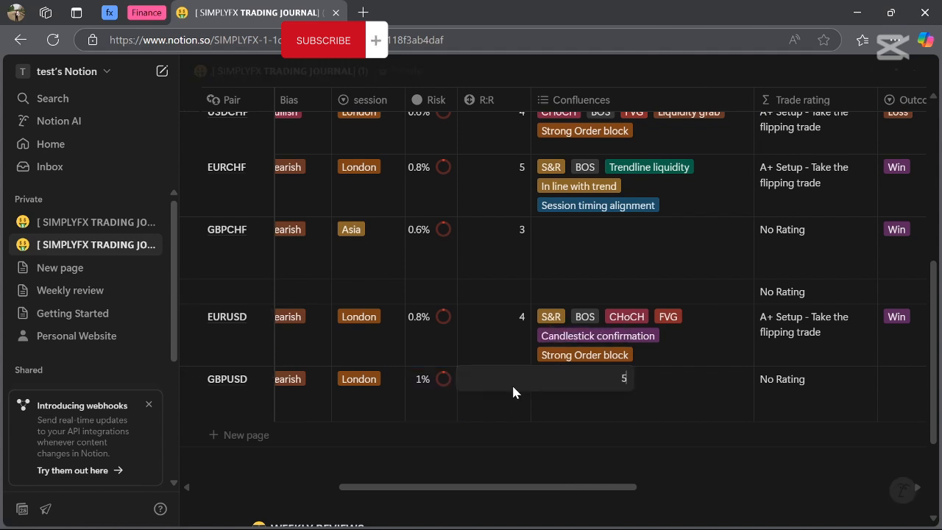
pyautogui.press('Return')
# Step: Assign the confluences Liquidity grab, Strong Order block, FVG and Trendline liquidity to the GBPUSD trade
pyautogui.click(686, 408)
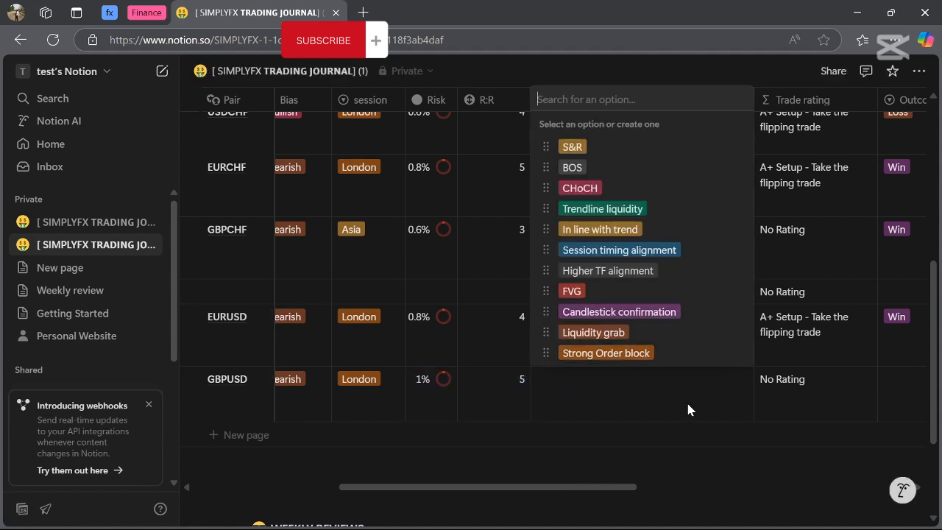
pyautogui.click(593, 332)
pyautogui.click(602, 352)
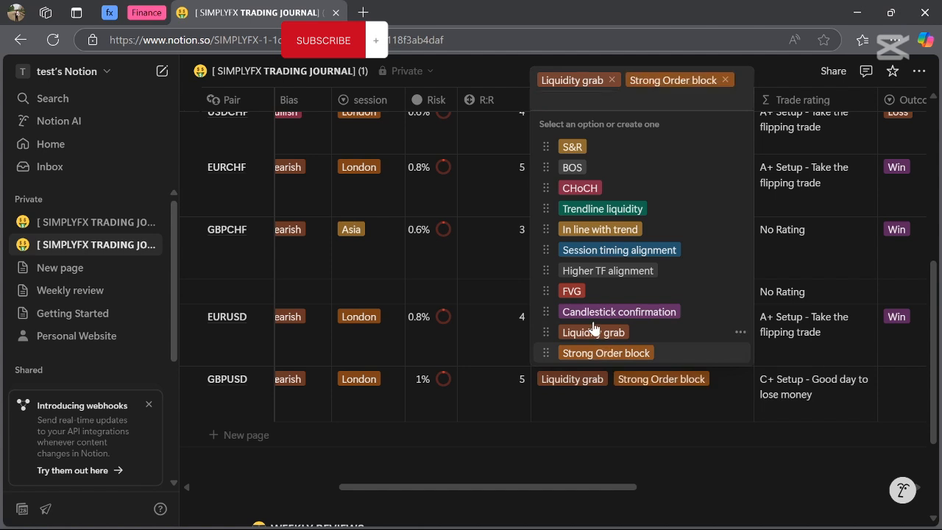
pyautogui.click(571, 295)
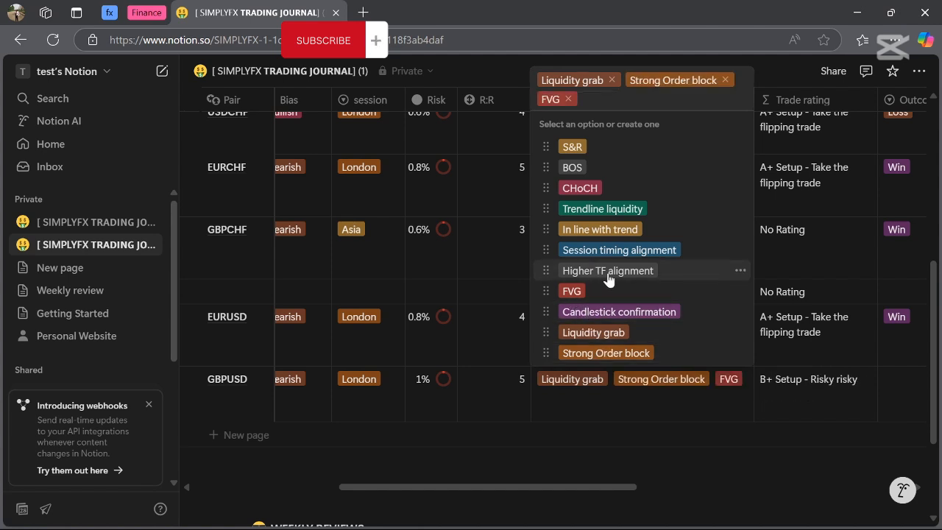
pyautogui.click(583, 210)
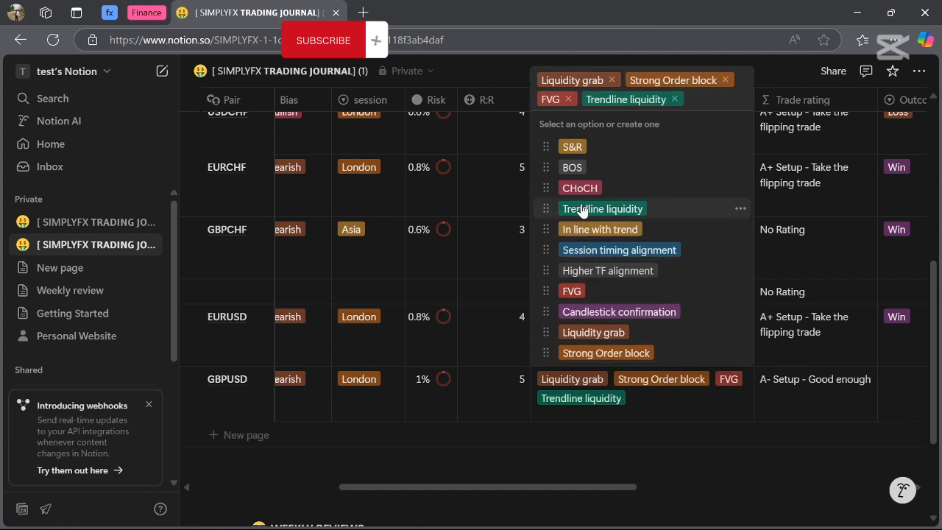
pyautogui.click(662, 456)
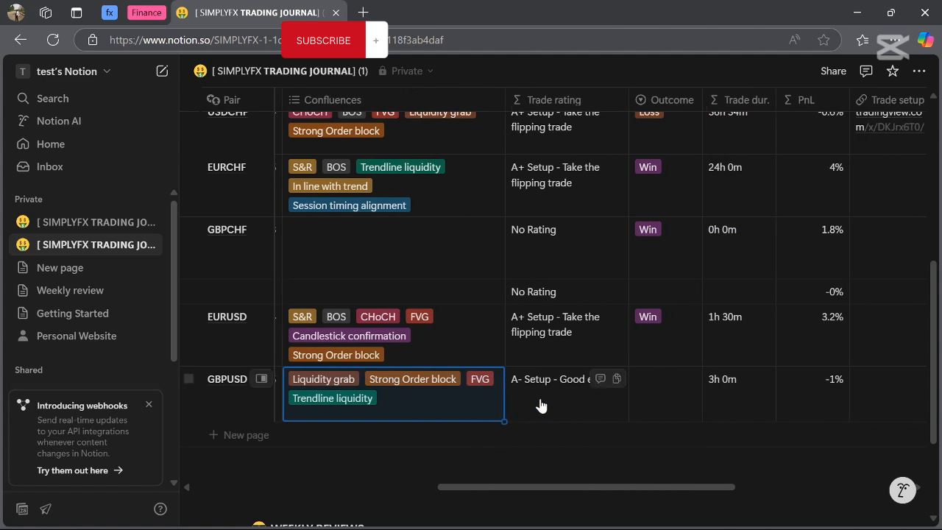
# Step: Set the GBPUSD trade's outcome to Loss
pyautogui.hscroll(2, 617, 403)
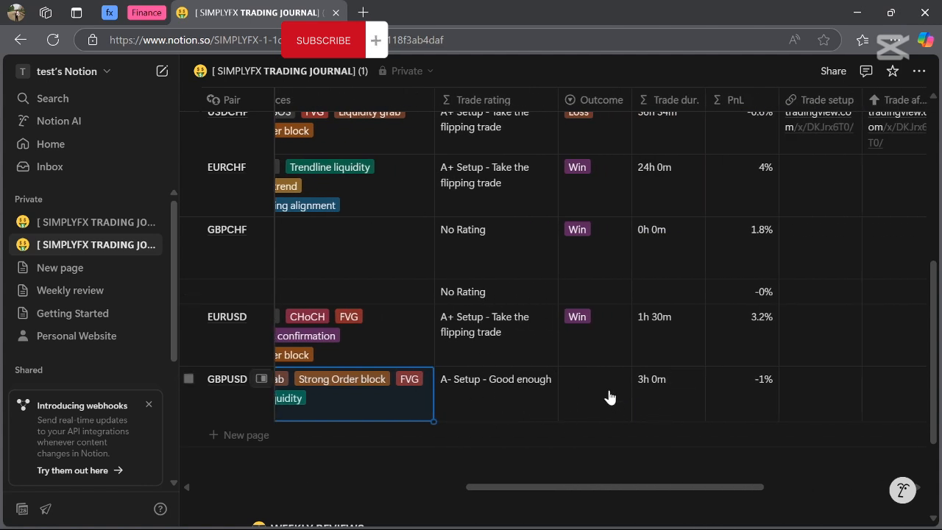
pyautogui.click(609, 397)
pyautogui.click(608, 431)
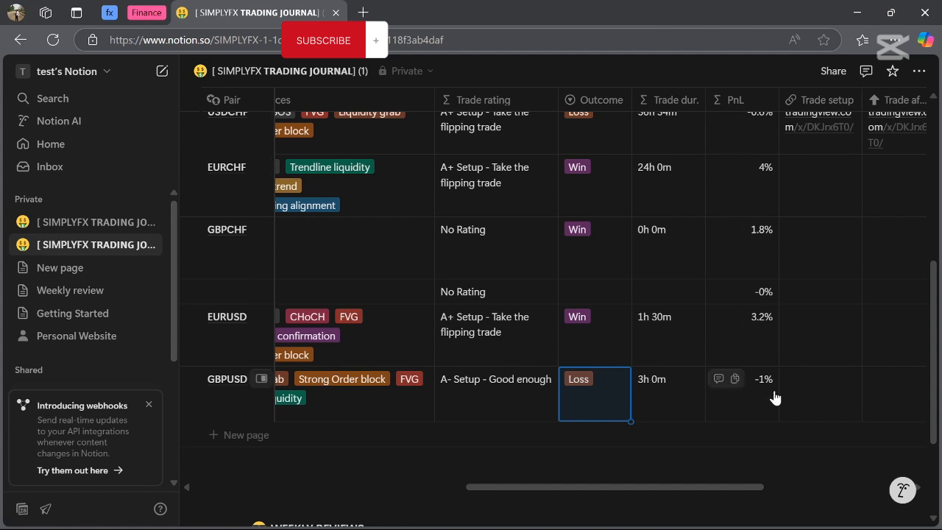
# Step: Check the GBPUSD trade's remaining fields and open the WEEKLY REVIEWS page
pyautogui.hscroll(7, 775, 384)
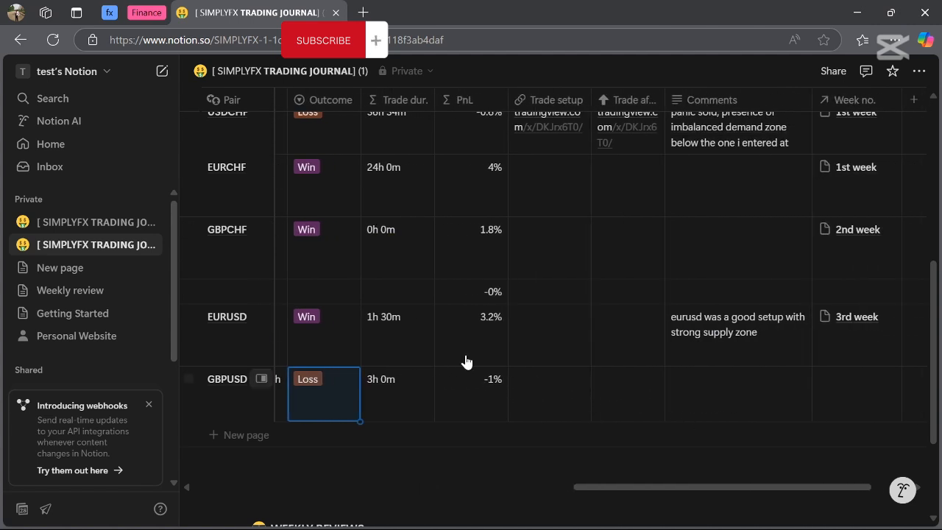
pyautogui.scroll(-2, 500, 368)
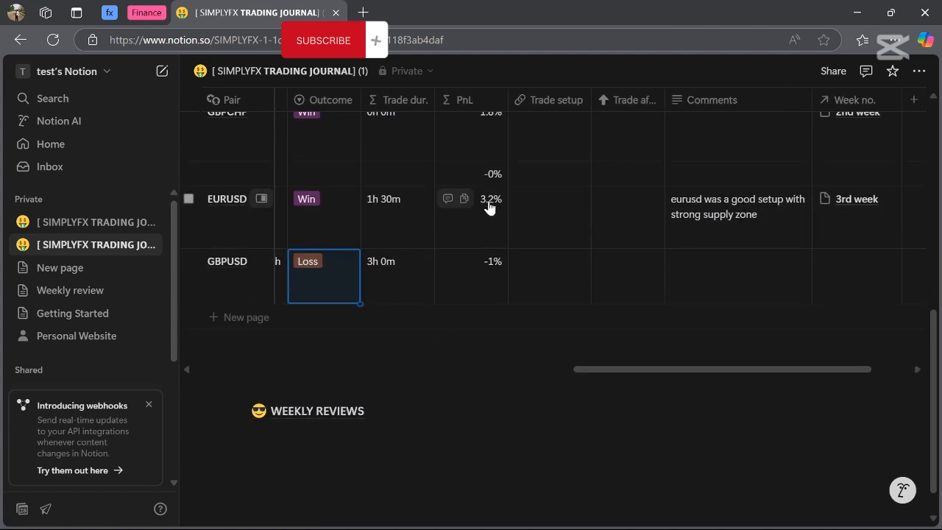
pyautogui.click(317, 412)
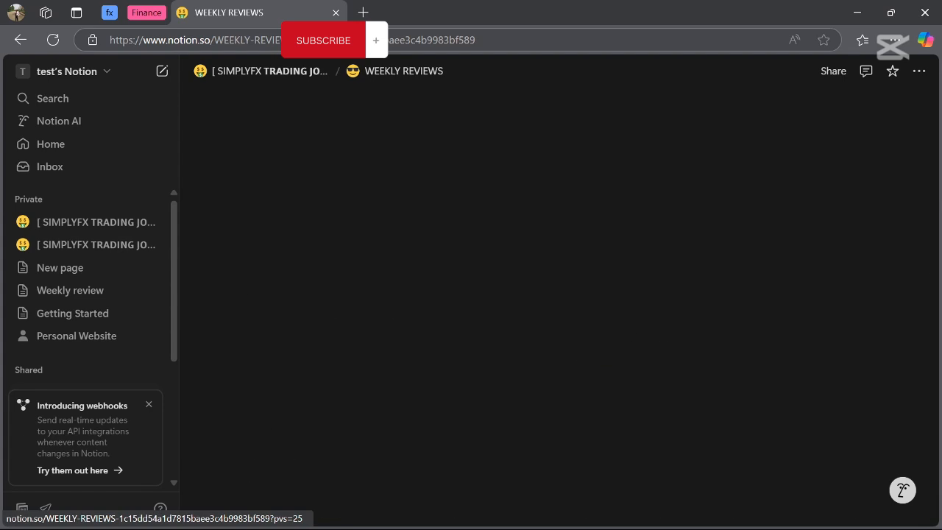
# Step: Add the GBPUSD trade to the 3rd week's trades in the weekly reviews table
pyautogui.scroll(-3, 552, 383)
pyautogui.click(553, 384)
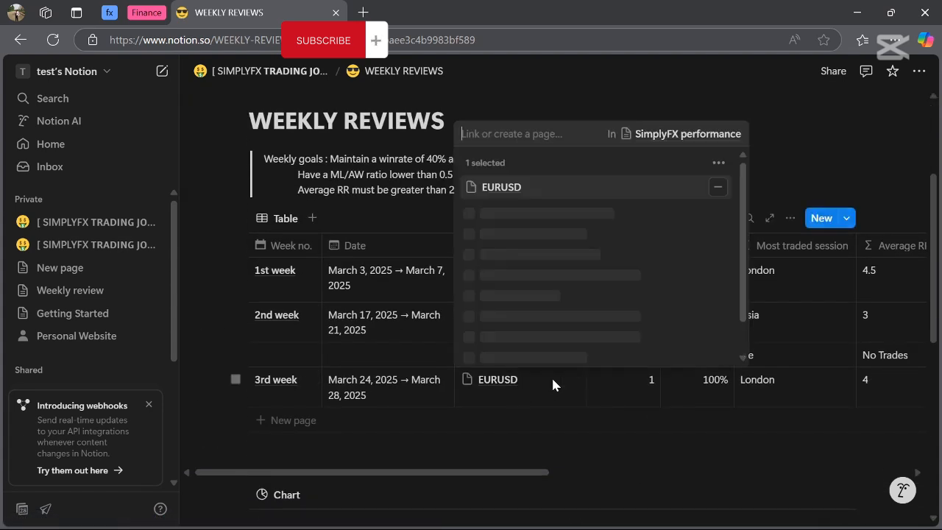
pyautogui.click(517, 274)
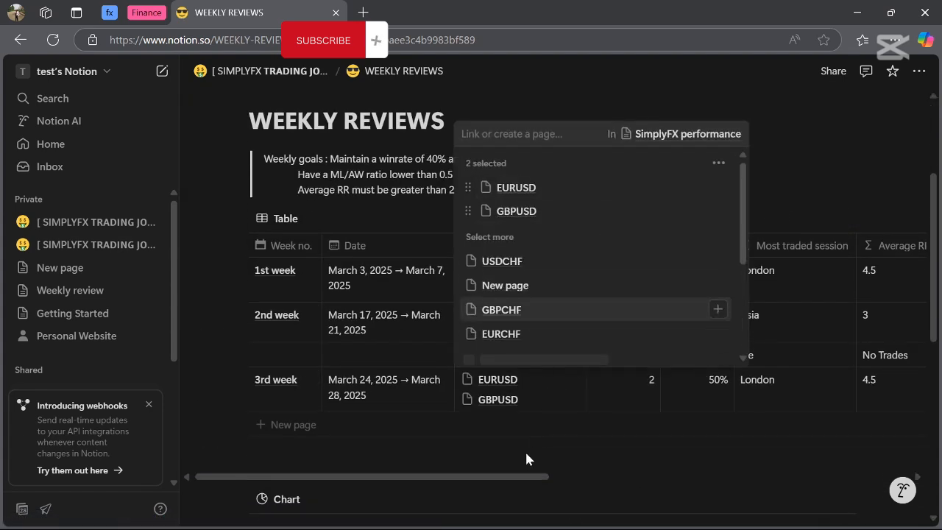
pyautogui.press('Escape')
# Step: Examine the 3rd week's statistics in the weekly reviews table, from total trades and winrate through max loss and ML/AW ratio to Net PnL
pyautogui.hscroll(3, 564, 346)
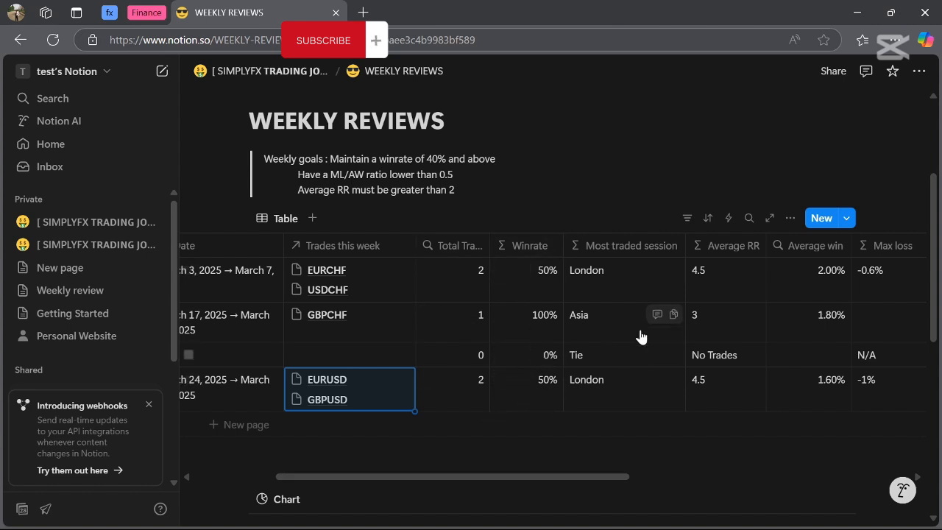
pyautogui.hscroll(3, 638, 327)
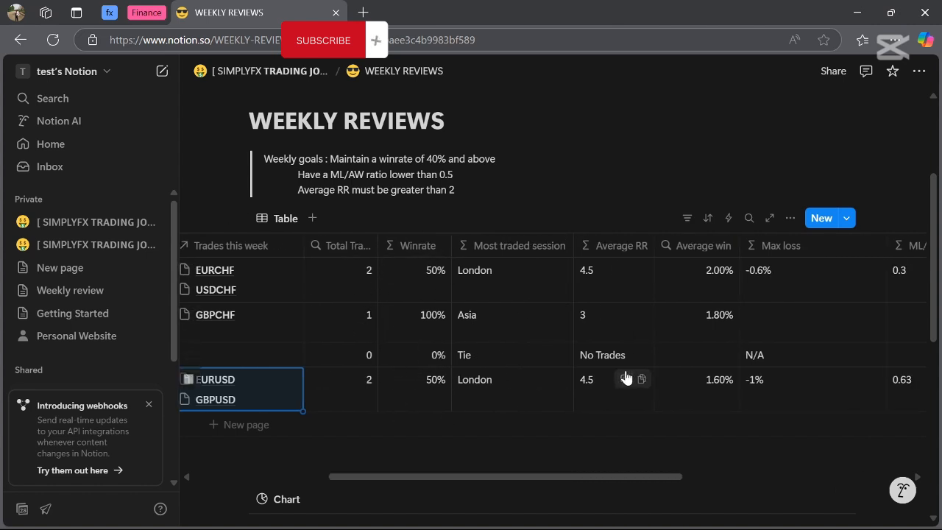
pyautogui.hscroll(2, 624, 378)
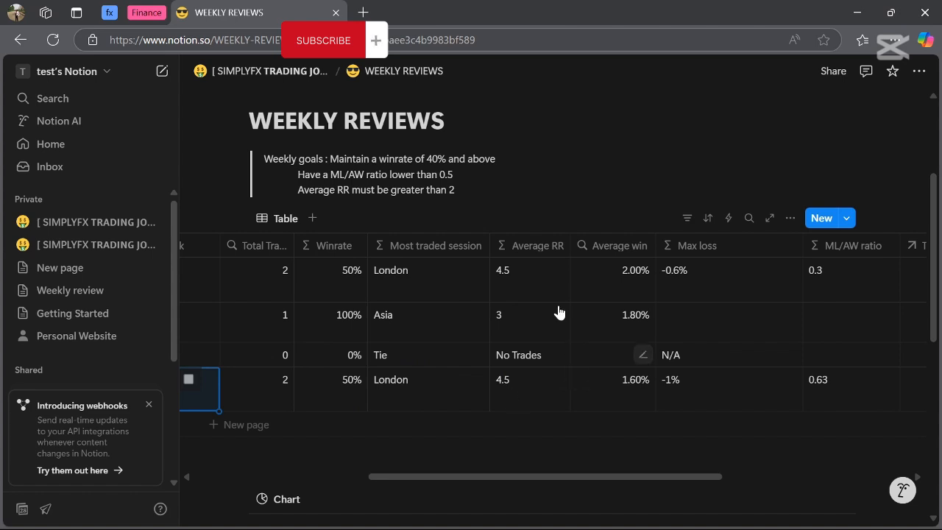
pyautogui.hscroll(2, 565, 309)
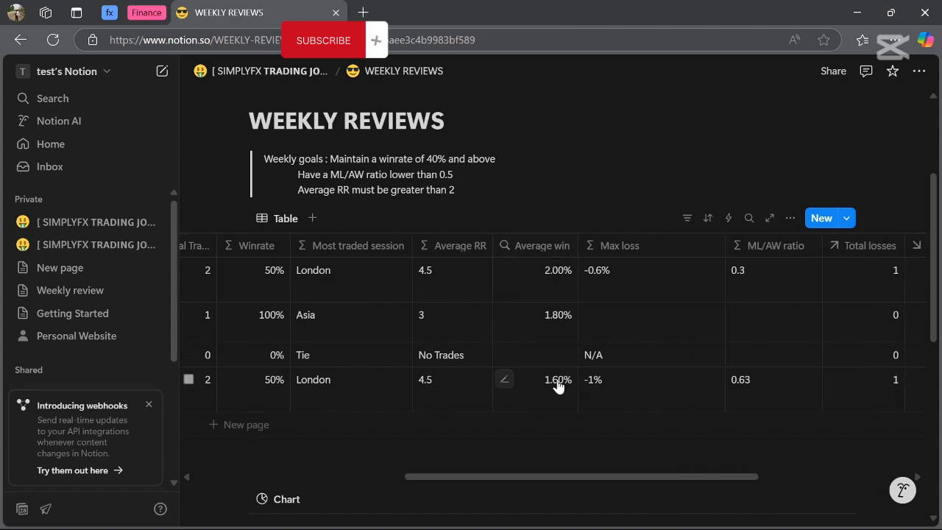
pyautogui.hscroll(3, 557, 385)
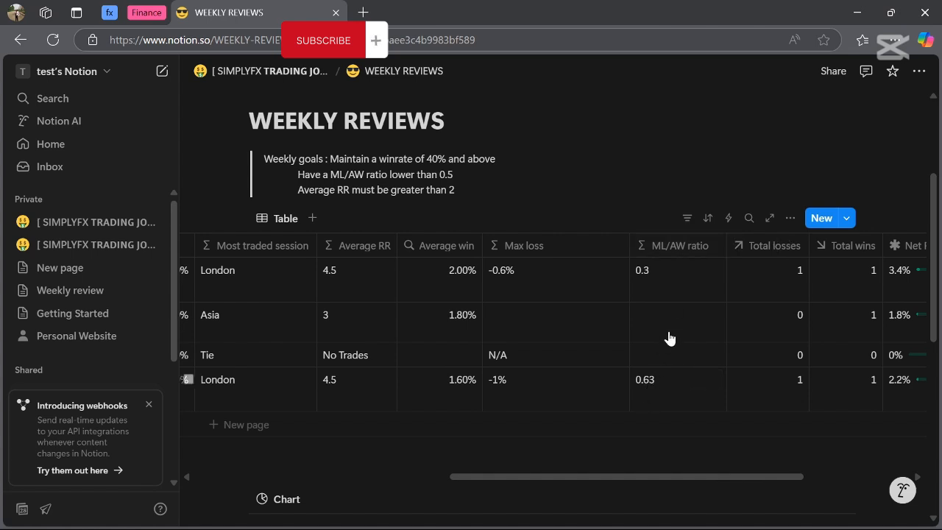
pyautogui.hscroll(2, 647, 383)
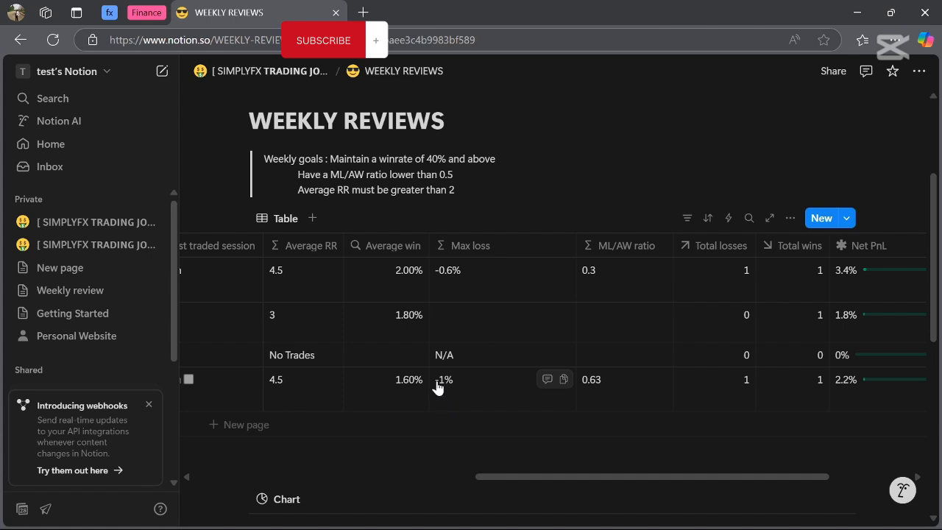
pyautogui.hscroll(3, 603, 272)
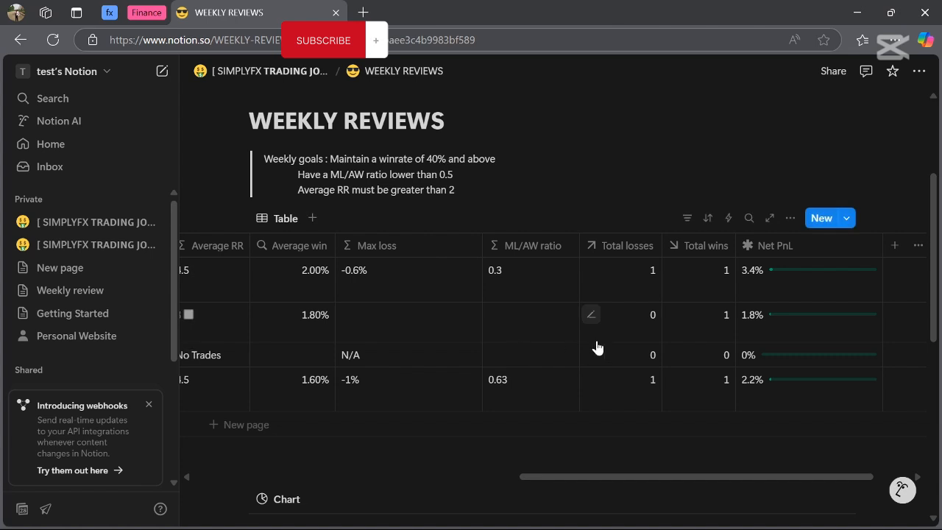
pyautogui.hscroll(2, 559, 397)
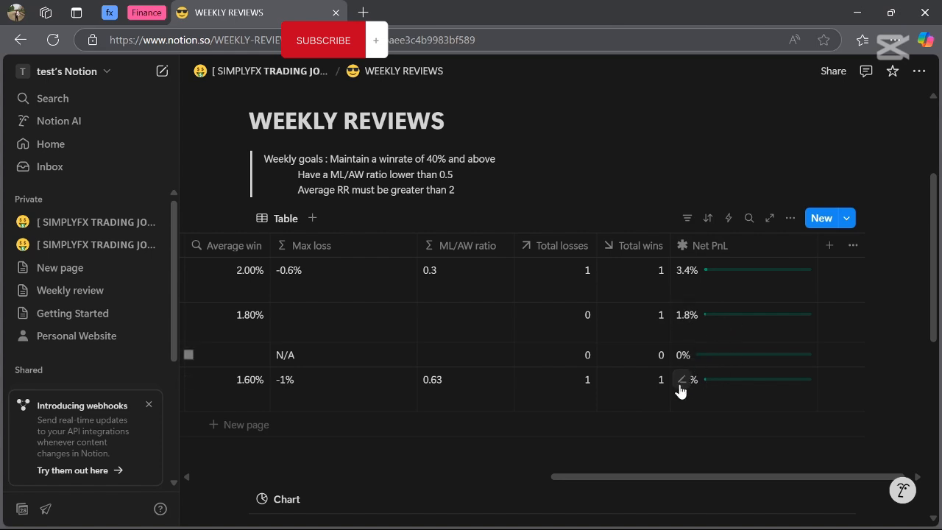
# Step: Inspect the average winrate chart by trading session below the weekly reviews table
pyautogui.scroll(-5, 679, 381)
pyautogui.scroll(3, 678, 381)
pyautogui.scroll(-2, 680, 389)
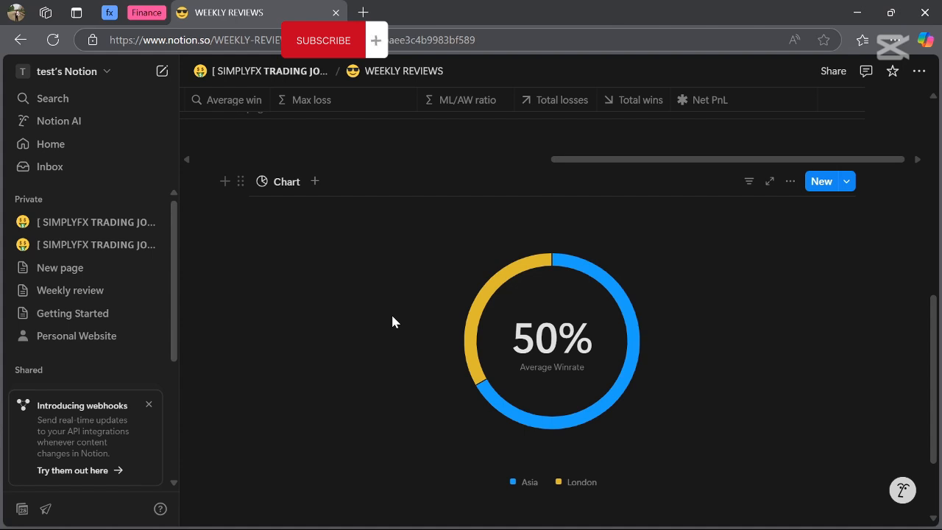
pyautogui.scroll(-2, 482, 462)
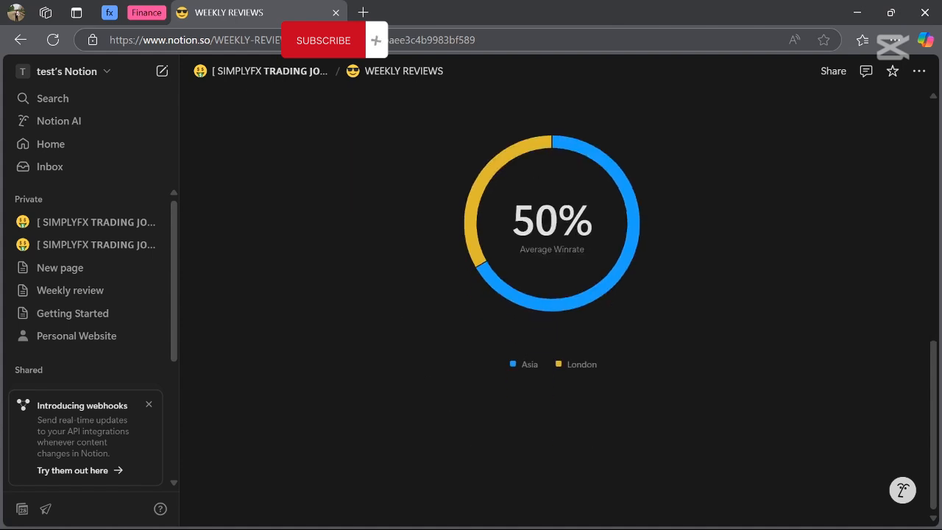
pyautogui.scroll(5, 421, 360)
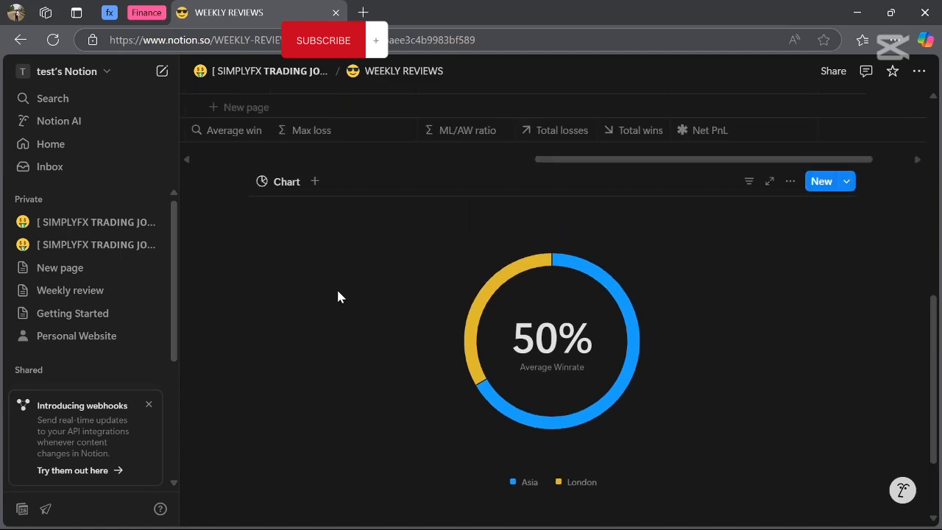
pyautogui.scroll(-2, 337, 397)
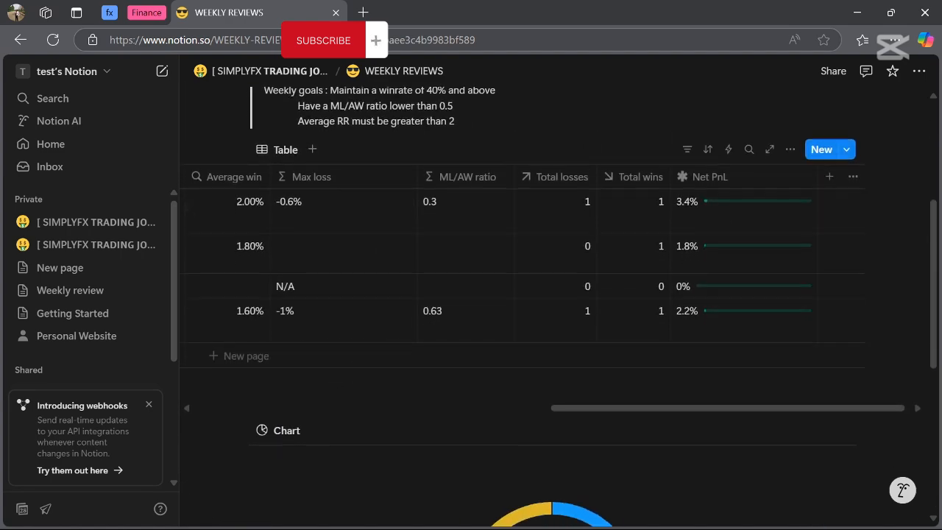
# Step: Compare each week's trades, winrate and most traded session with the Asia and London segments of the winrate chart
pyautogui.hscroll(-8, 309, 294)
pyautogui.hscroll(1, 304, 287)
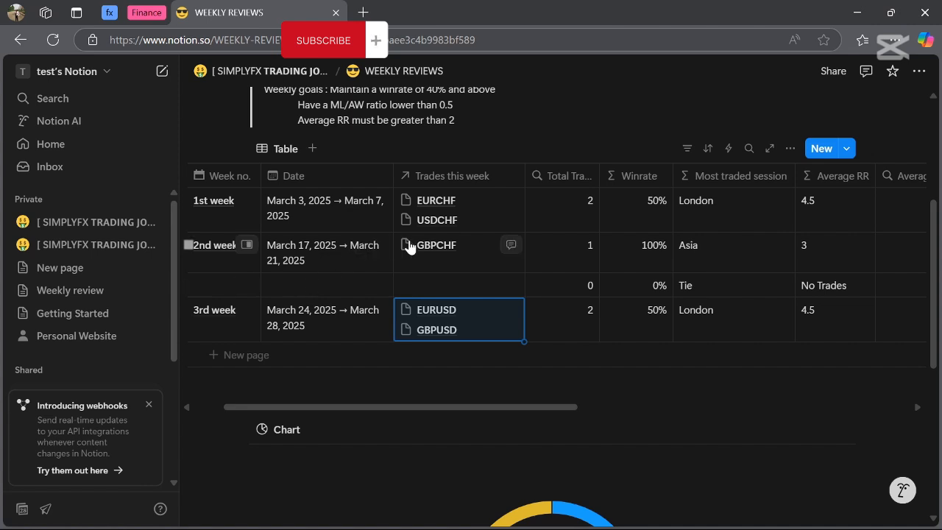
pyautogui.hscroll(2, 470, 236)
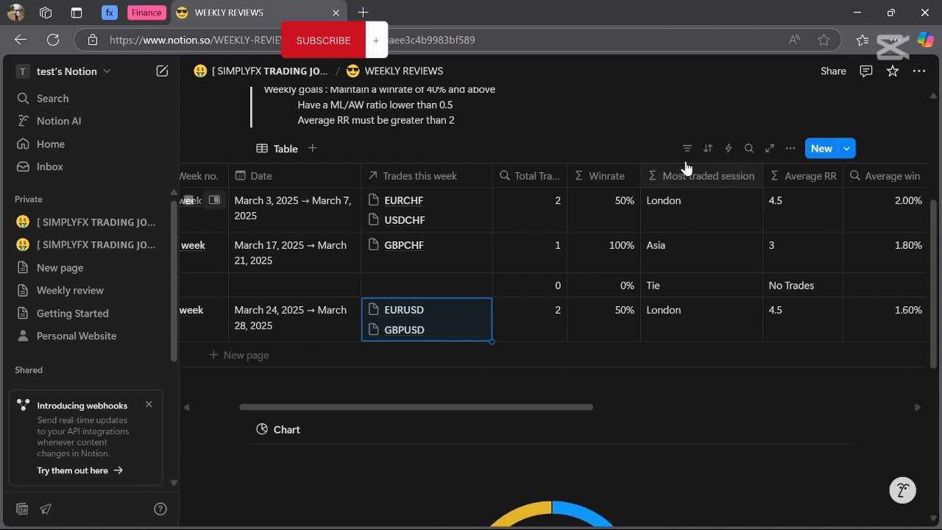
pyautogui.hscroll(-6, 473, 229)
pyautogui.hscroll(9, 530, 246)
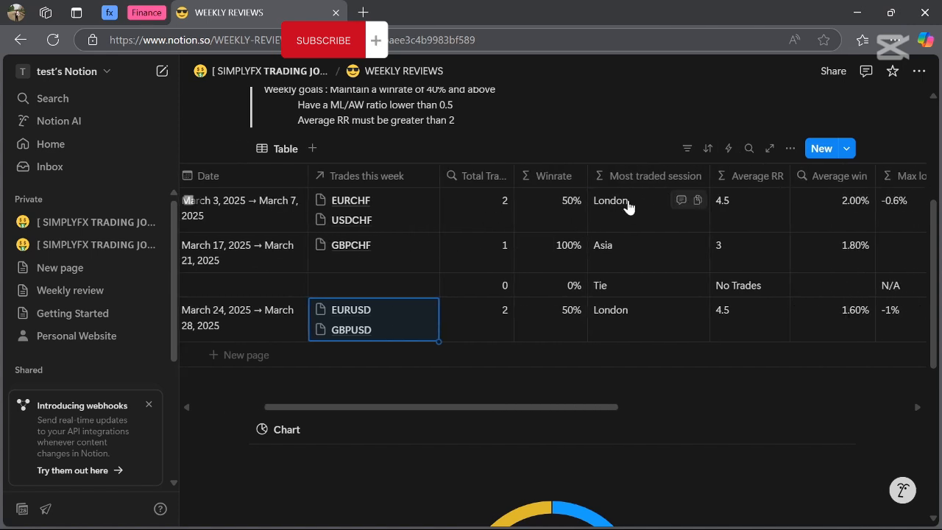
pyautogui.scroll(-1, 574, 390)
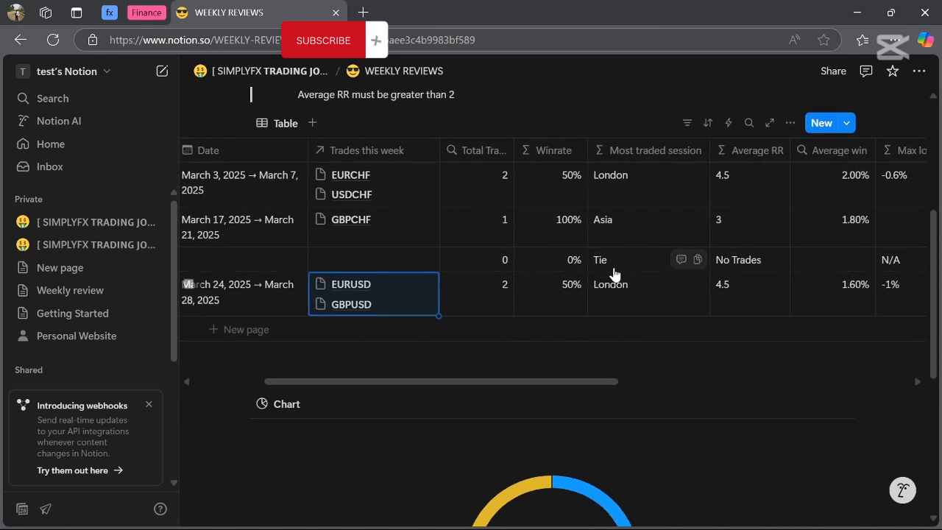
pyautogui.scroll(-4, 551, 405)
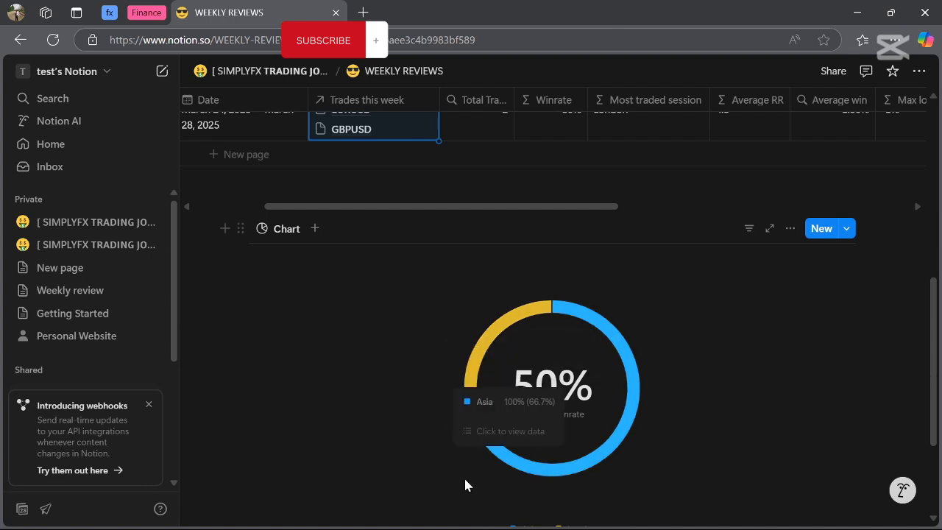
pyautogui.scroll(-1, 382, 357)
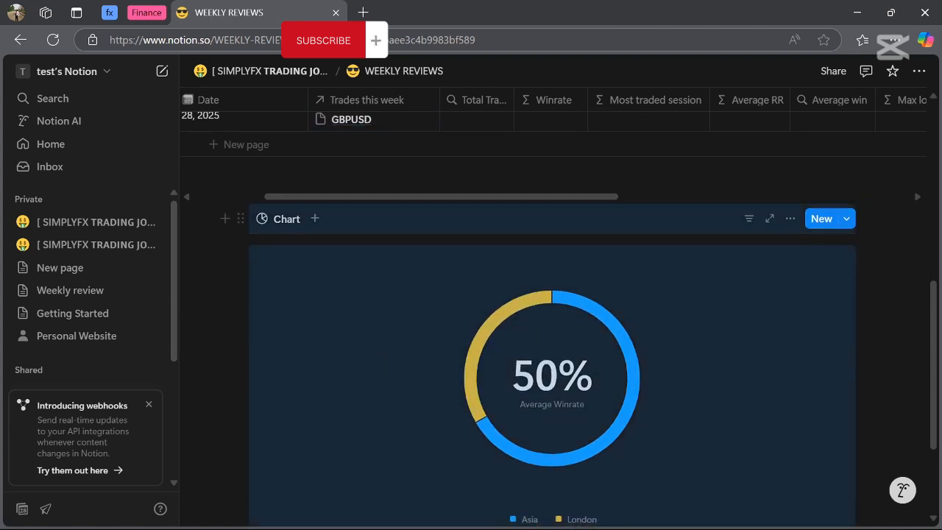
pyautogui.scroll(-2, 409, 355)
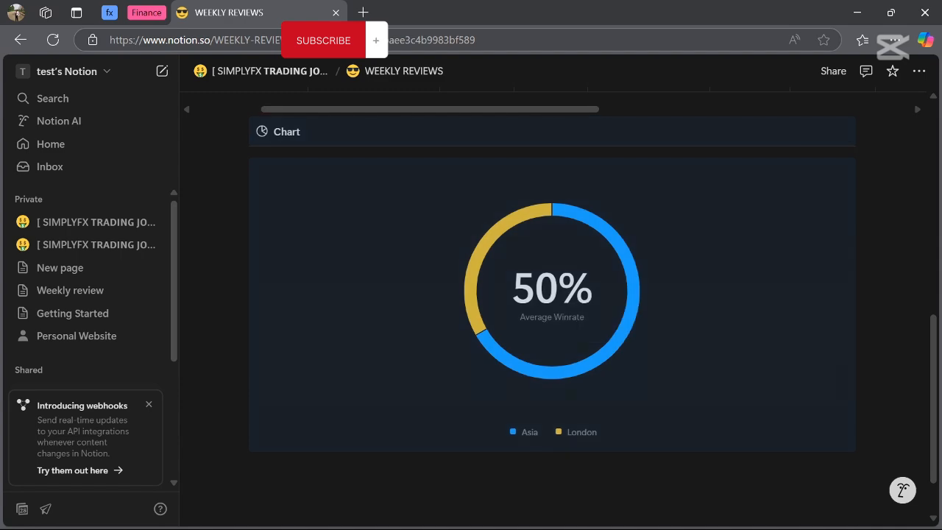
pyautogui.scroll(8, 739, 411)
pyautogui.scroll(-4, 740, 410)
pyautogui.scroll(-5, 739, 411)
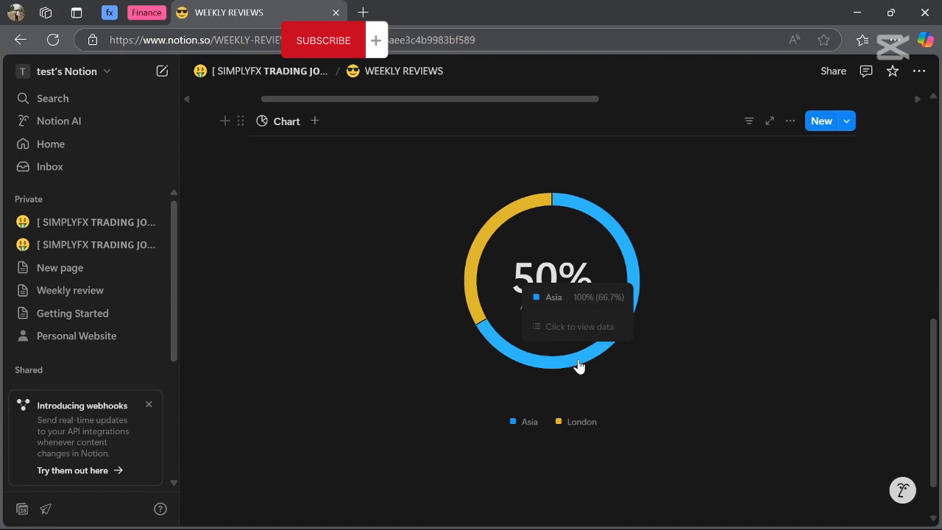
# Step: Review the weekly goals alongside the table's winrate, average RR, ML/AW ratio and Net PnL columns, and recheck the session winrate chart
pyautogui.scroll(6, 578, 366)
pyautogui.scroll(-1, 542, 404)
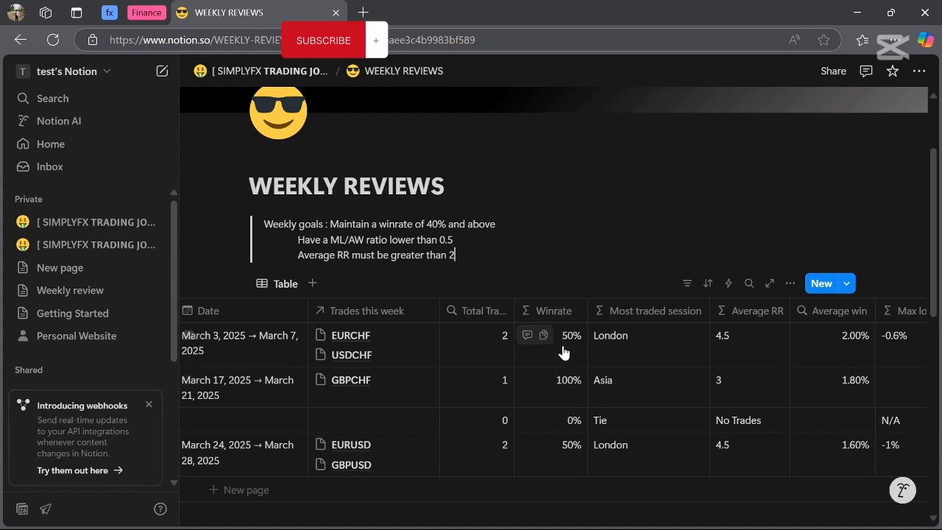
pyautogui.scroll(-5, 628, 375)
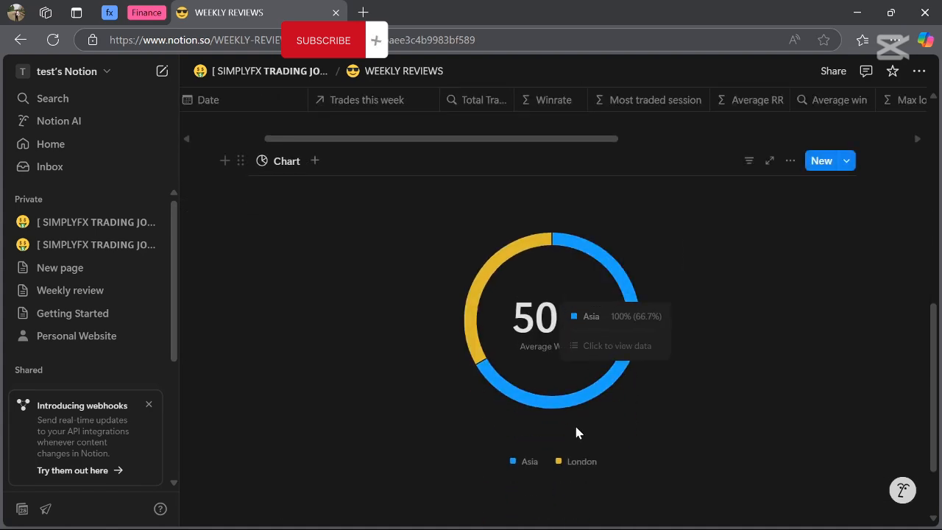
pyautogui.moveTo(505, 255)
pyautogui.scroll(5, 499, 256)
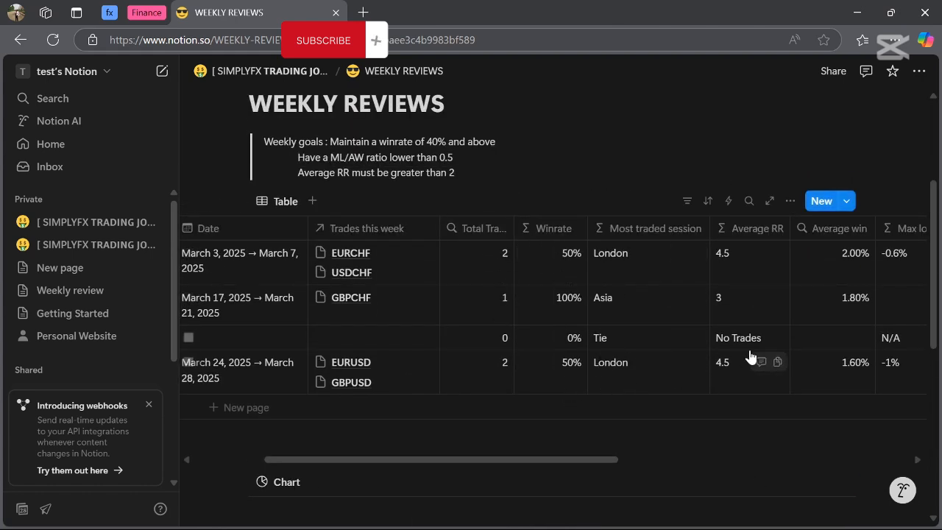
pyautogui.hscroll(8, 752, 358)
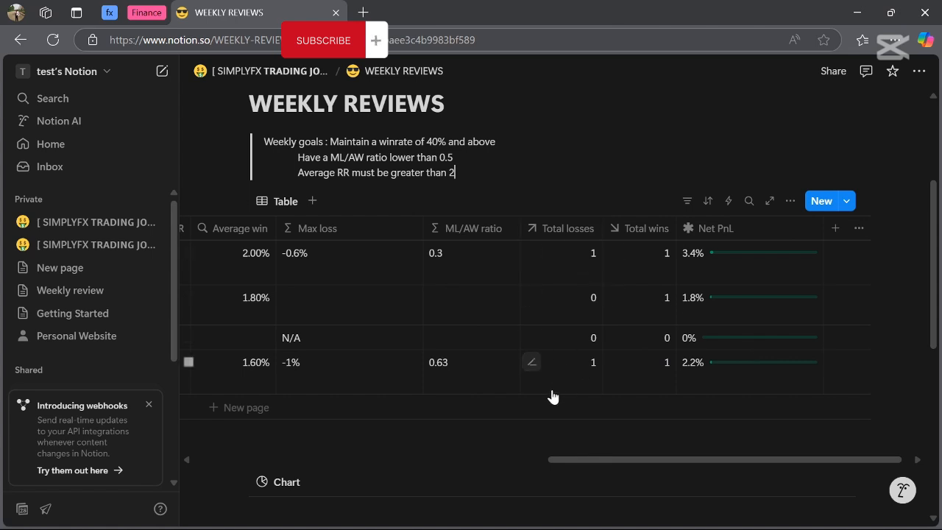
pyautogui.scroll(-4, 560, 408)
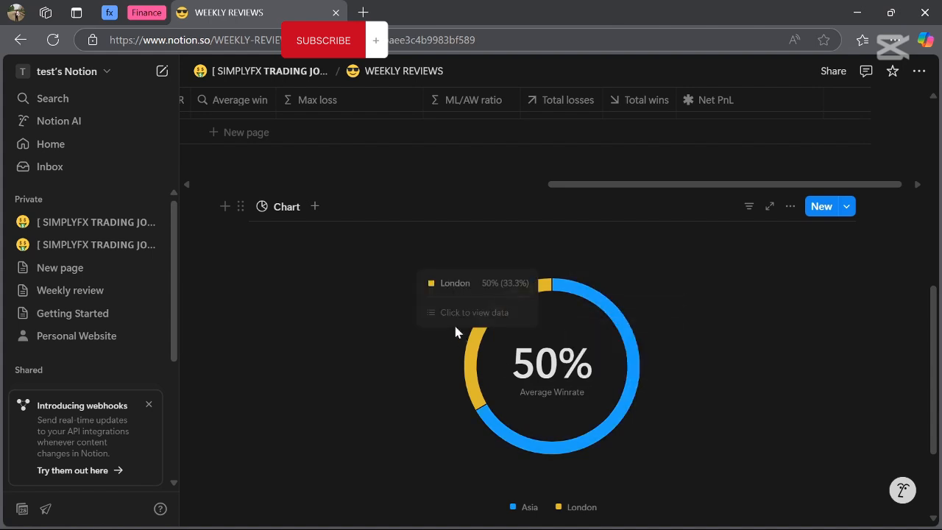
pyautogui.scroll(-2, 444, 384)
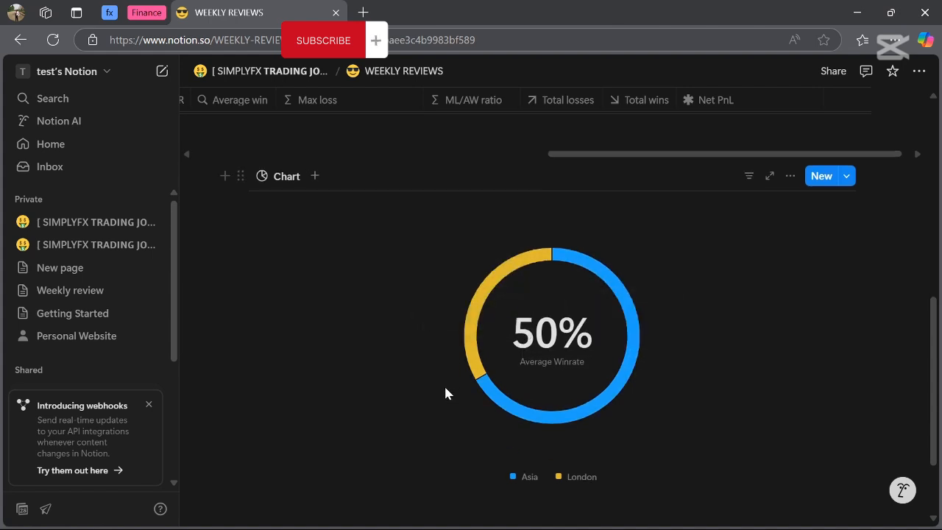